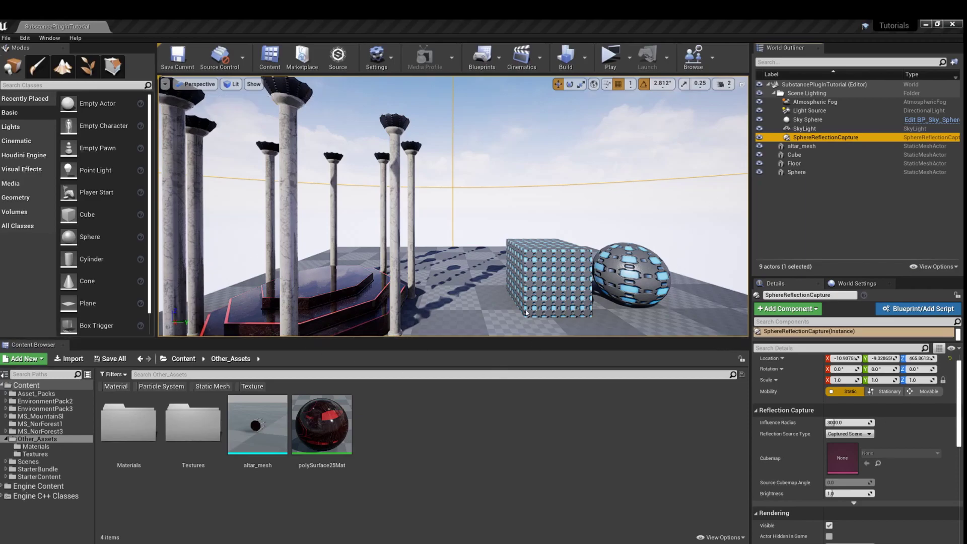
# Select the grate-textured Cube and bring the viewport in close to it.
pyautogui.click(533, 285)
pyautogui.scroll(-5, 533, 286)
pyautogui.scroll(5, 532, 286)
pyautogui.moveTo(532, 286); pyautogui.dragTo(560, 294, button='middle')
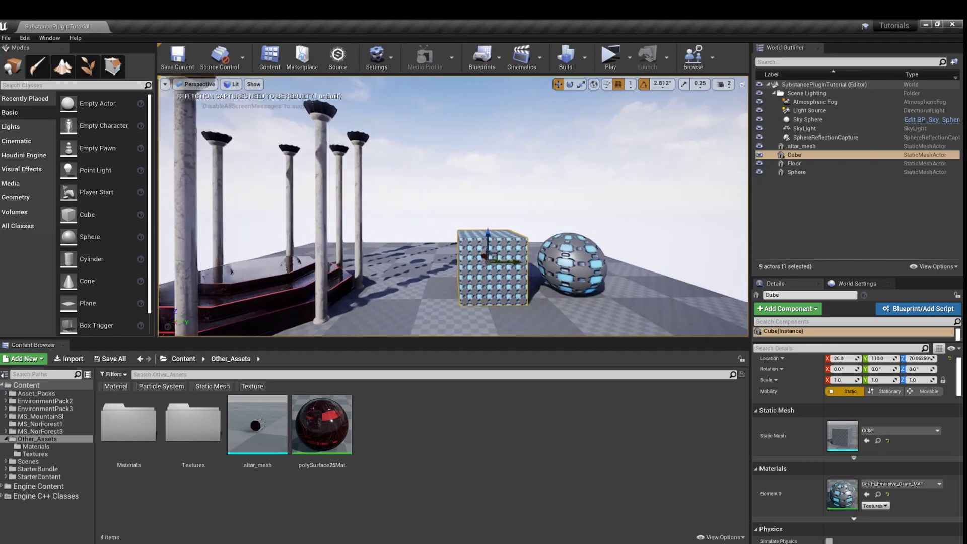
pyautogui.scroll(5, 542, 275)
pyautogui.scroll(-3, 541, 276)
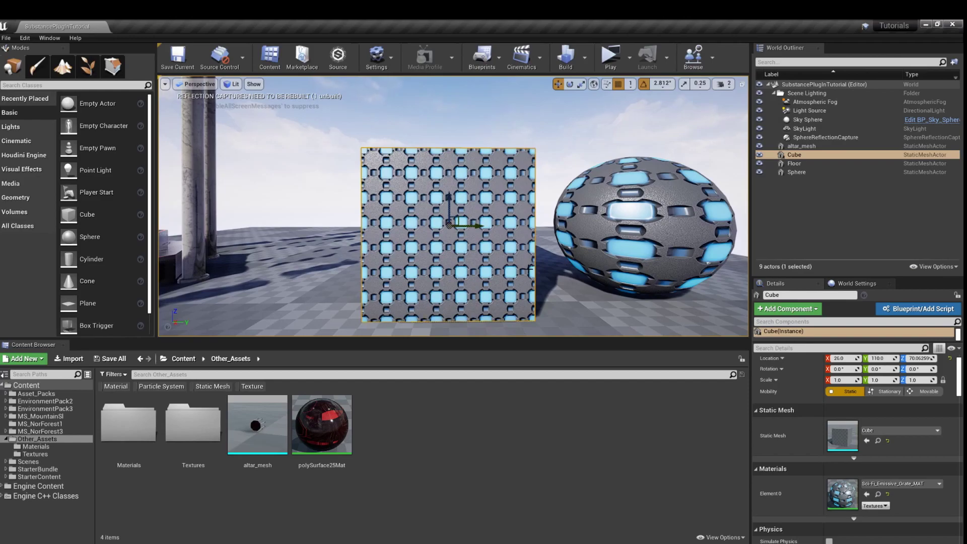
# Open Sci-Fi_Emissive_Grate_MAT and nudge its result node slightly right.
pyautogui.doubleClick(850, 498)
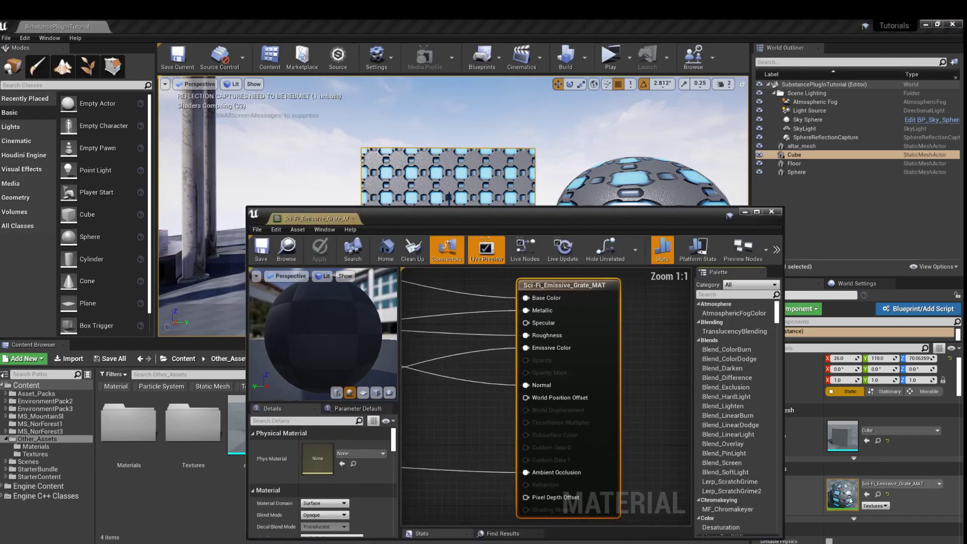
pyautogui.moveTo(517, 284); pyautogui.dragTo(555, 292)
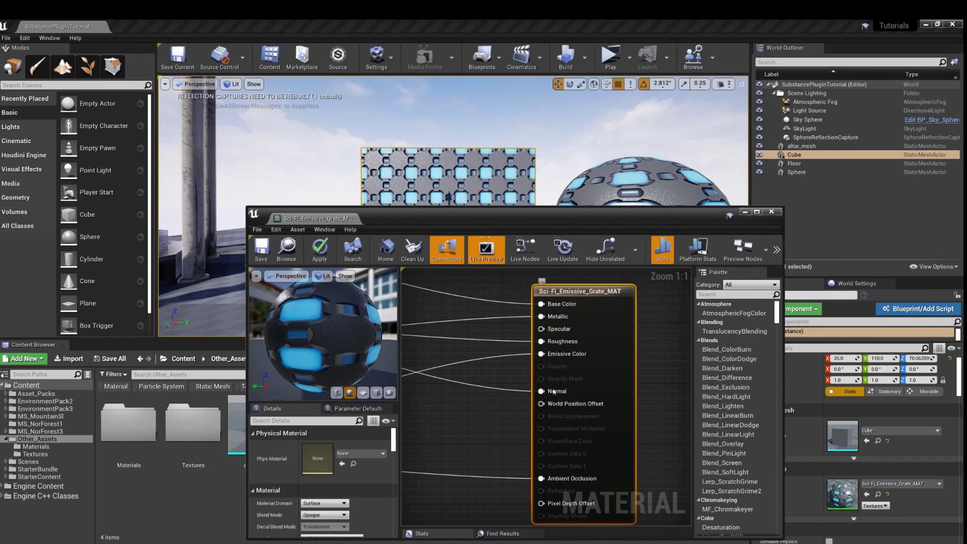
pyautogui.scroll(-1, 303, 496)
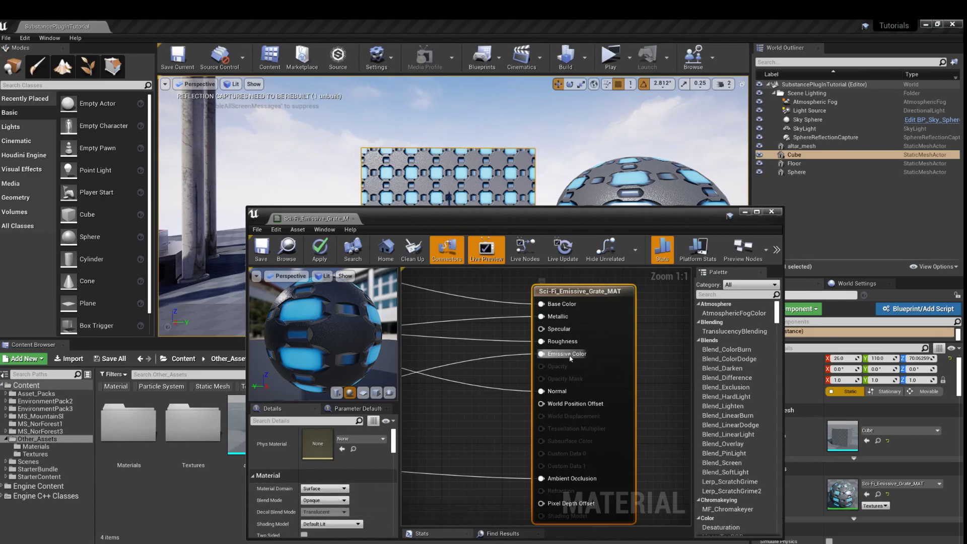
pyautogui.scroll(-2, 515, 379)
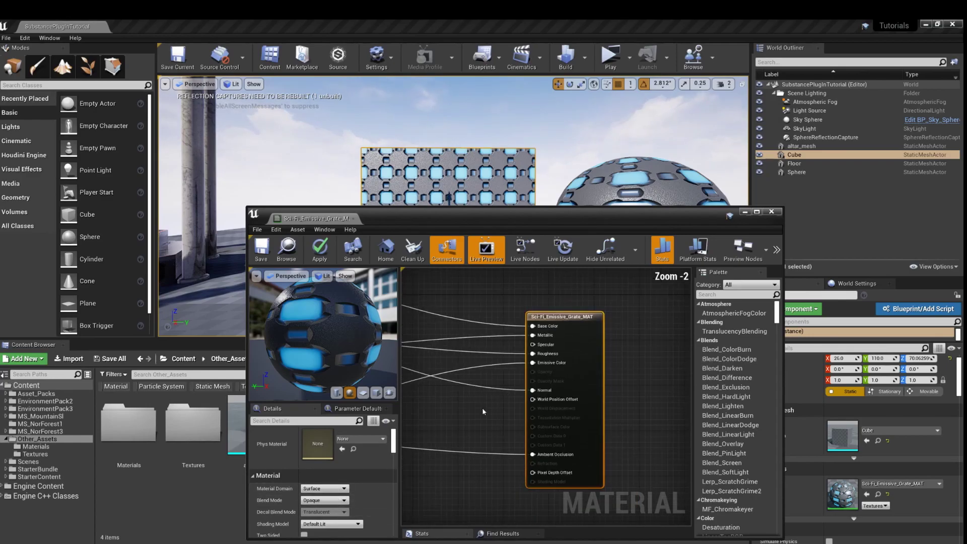
pyautogui.moveTo(480, 410); pyautogui.dragTo(609, 407, button='right')
# Frame both texture sample nodes and the result node, then minimize the Material Editor.
pyautogui.scroll(-2, 609, 406)
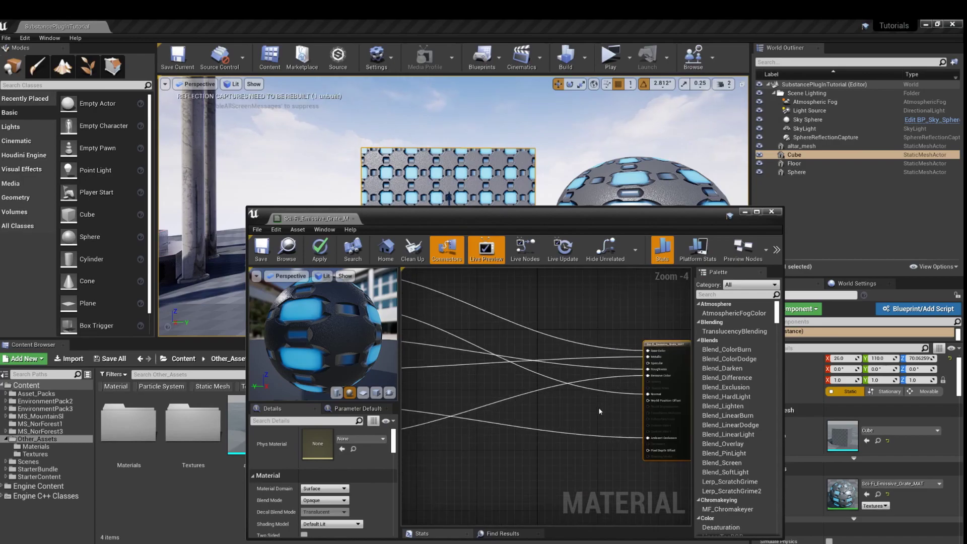
pyautogui.scroll(-1, 598, 407)
pyautogui.moveTo(516, 452); pyautogui.dragTo(550, 422, button='right')
pyautogui.moveTo(471, 480)
pyautogui.mouseDown(button='right')
pyautogui.moveTo(520, 453)
pyautogui.moveTo(461, 476)
pyautogui.mouseUp(button='right')
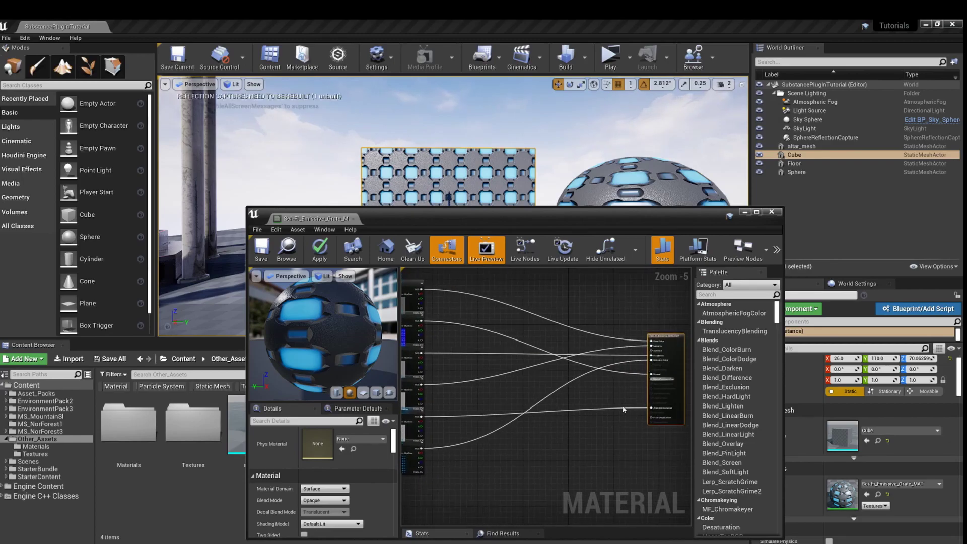
pyautogui.scroll(2, 621, 407)
pyautogui.moveTo(621, 406); pyautogui.dragTo(580, 426, button='right')
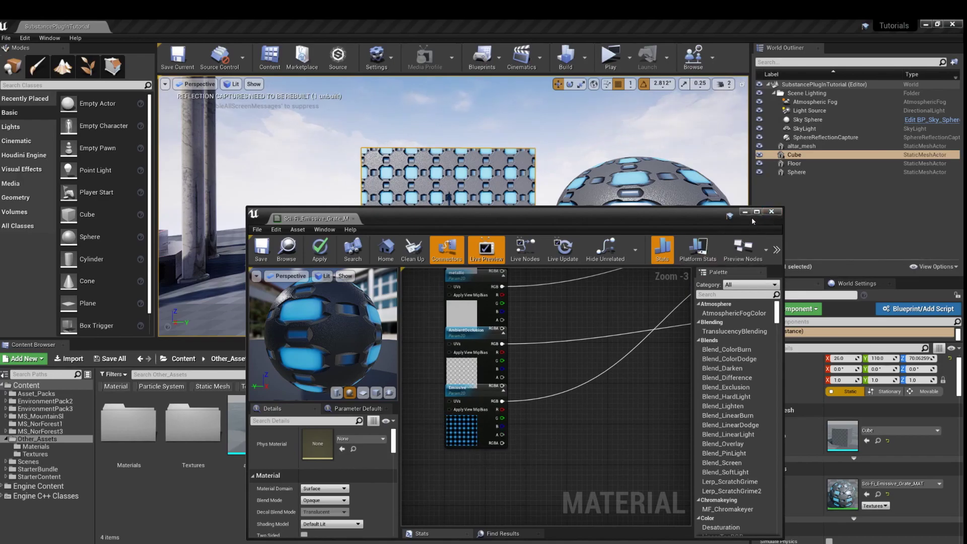
pyautogui.click(746, 213)
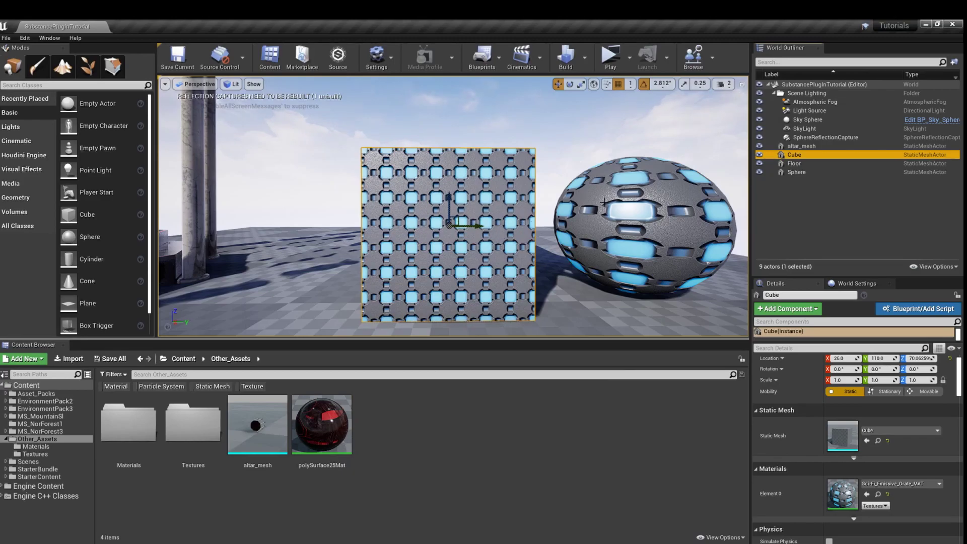
# Hide Scene Lighting, orbit around the blue-glowing cube, then turn the lights back on.
pyautogui.click(760, 93)
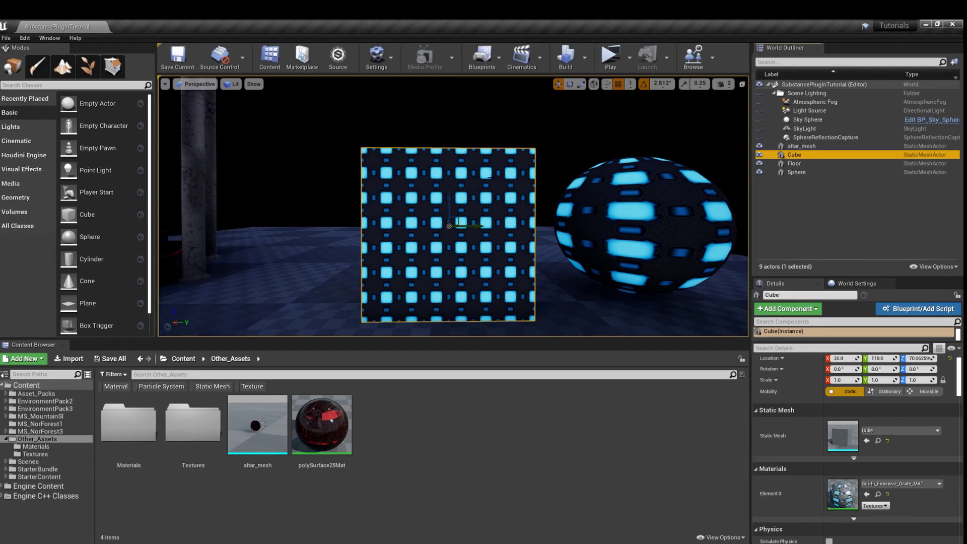
pyautogui.moveTo(478, 172)
pyautogui.keyDown('alt'); pyautogui.mouseDown()
pyautogui.moveTo(570, 202)
pyautogui.moveTo(600, 197)
pyautogui.moveTo(489, 184)
pyautogui.mouseUp(); pyautogui.keyUp('alt')
pyautogui.keyDown('alt'); pyautogui.moveTo(459, 226); pyautogui.dragTo(484, 227); pyautogui.keyUp('alt')
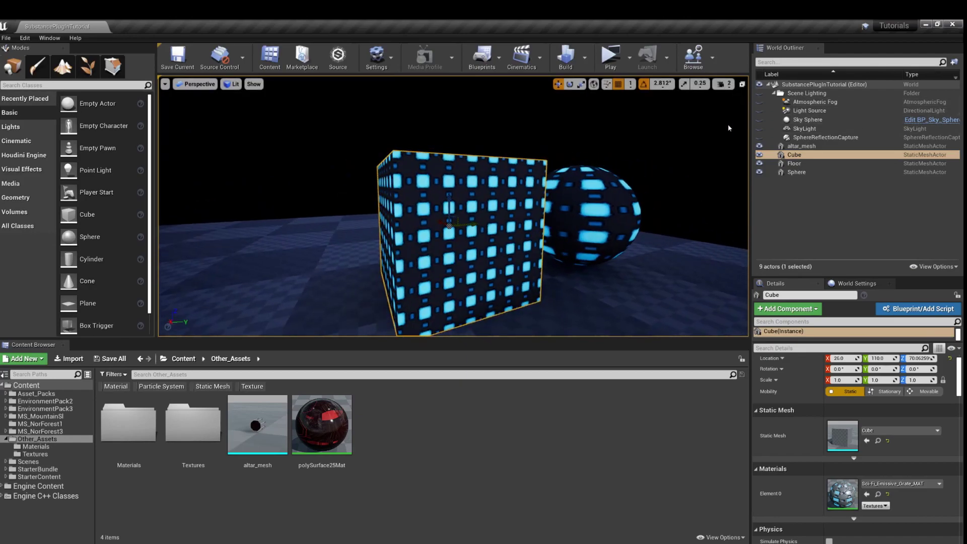
pyautogui.click(760, 96)
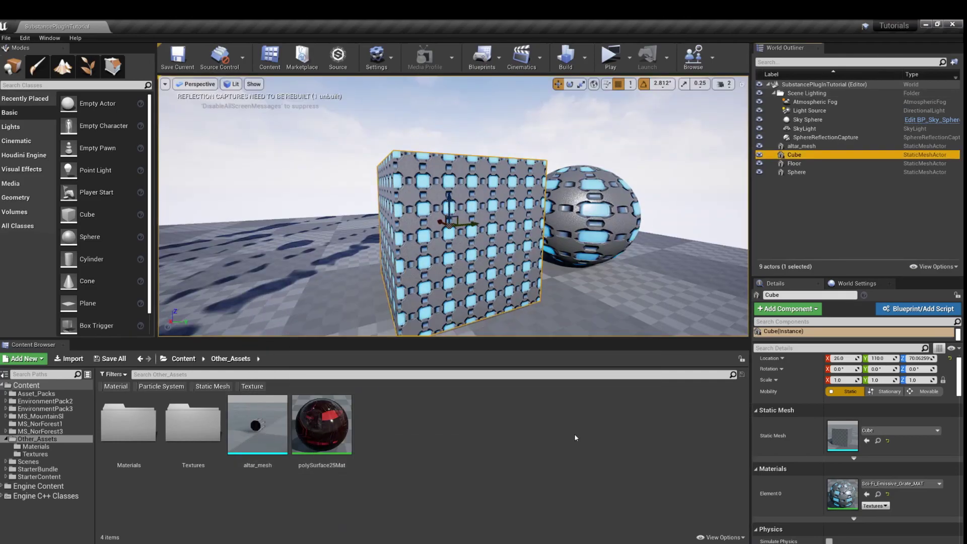
# Reopen the grate material and add a Multiply node beside the texture samples.
pyautogui.doubleClick(843, 494)
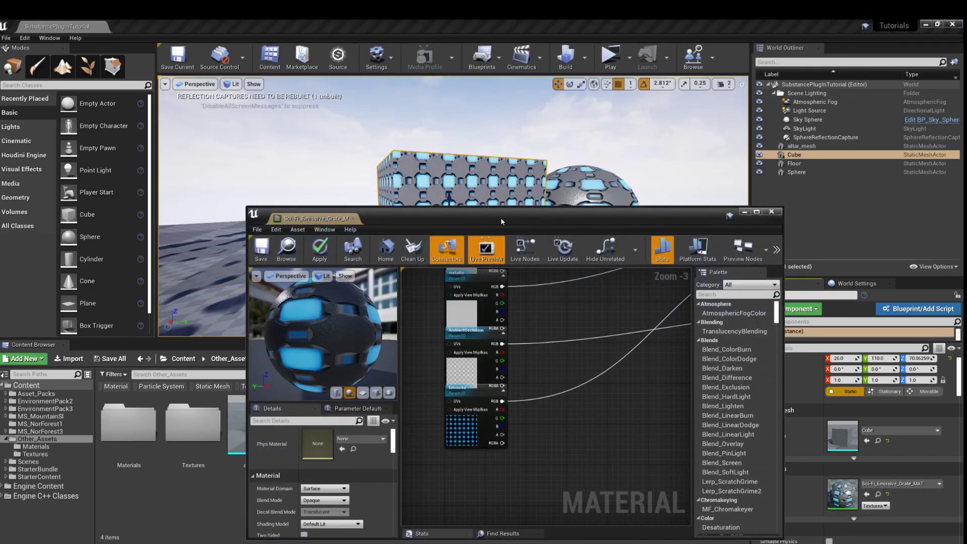
pyautogui.moveTo(517, 218); pyautogui.dragTo(469, 168)
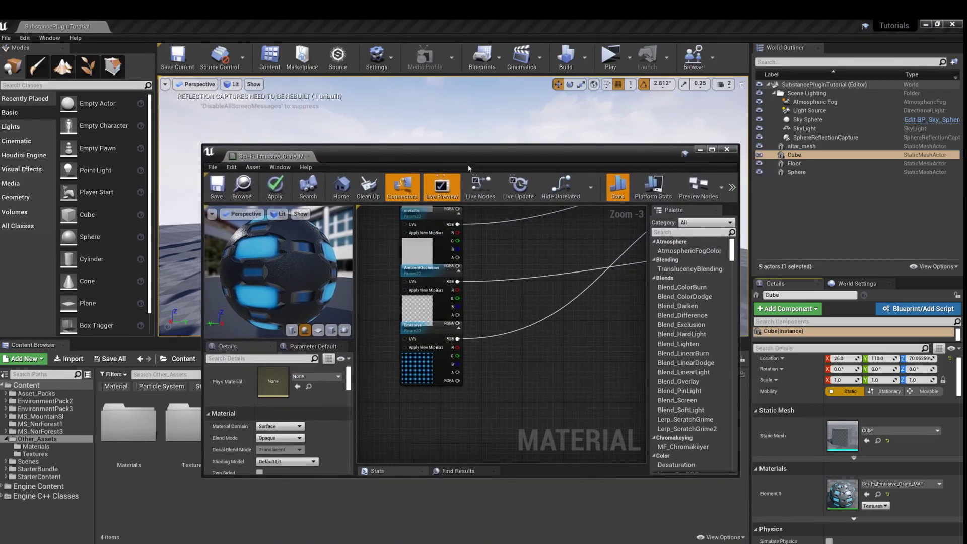
pyautogui.rightClick(527, 363)
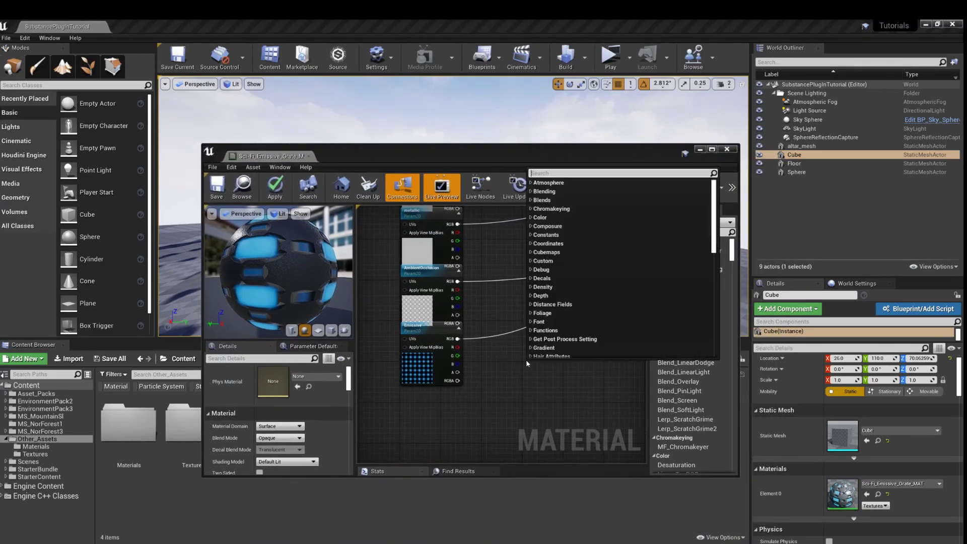
pyautogui.write('mul')
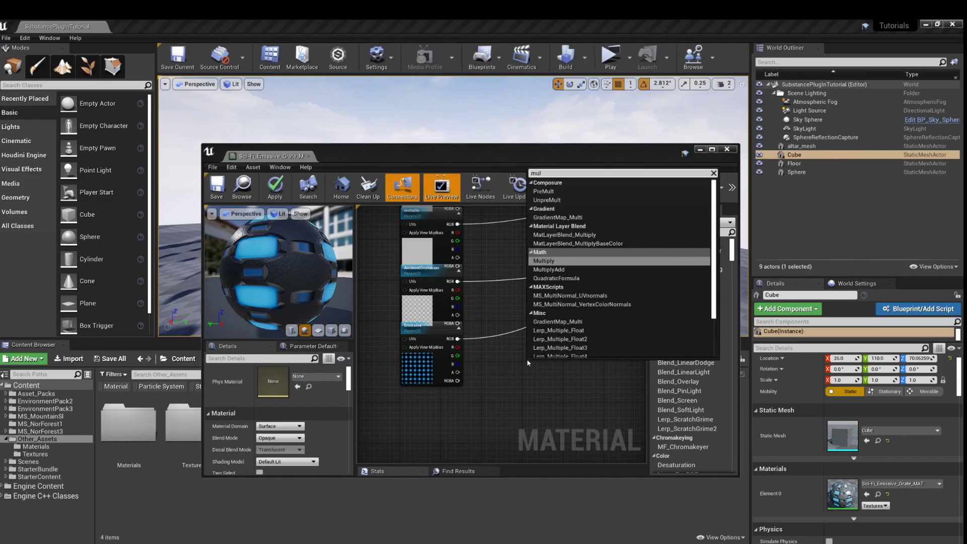
pyautogui.click(547, 261)
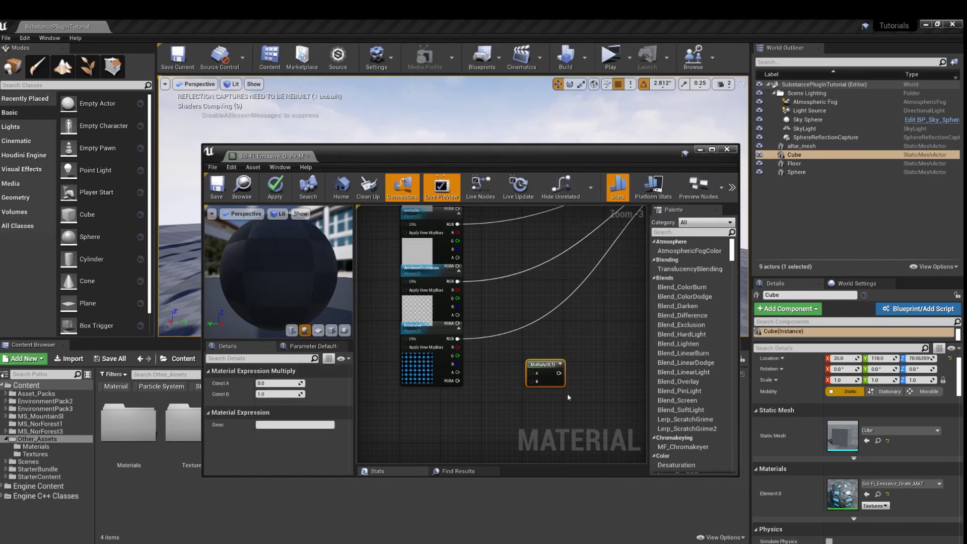
pyautogui.moveTo(540, 368); pyautogui.dragTo(566, 309)
pyautogui.moveTo(587, 366); pyautogui.dragTo(529, 399, button='right')
# Wire the emissive texture's RGB into Multiply's A input and frame the Multiply and result nodes.
pyautogui.moveTo(402, 372); pyautogui.dragTo(501, 347)
pyautogui.moveTo(606, 306); pyautogui.dragTo(483, 384, button='right')
pyautogui.scroll(-2, 470, 353)
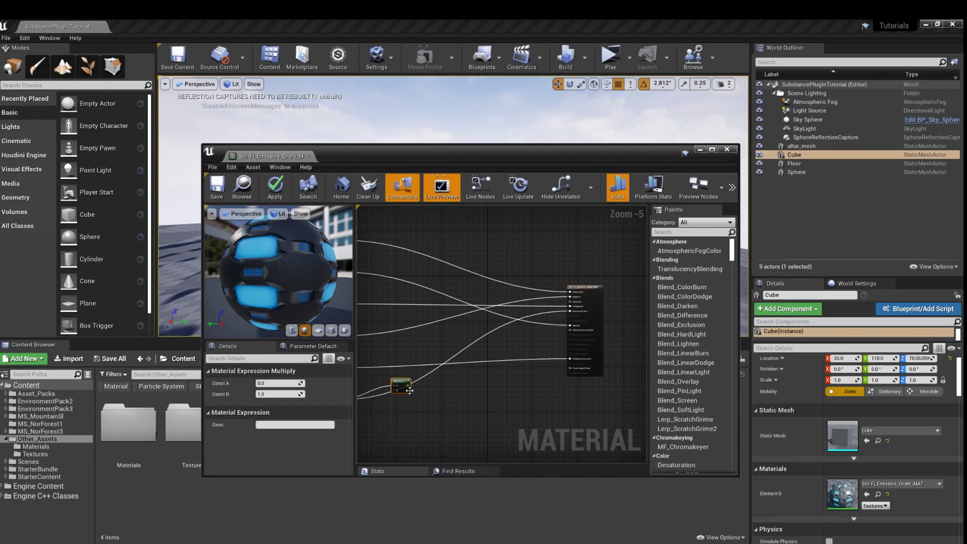
pyautogui.scroll(2, 409, 392)
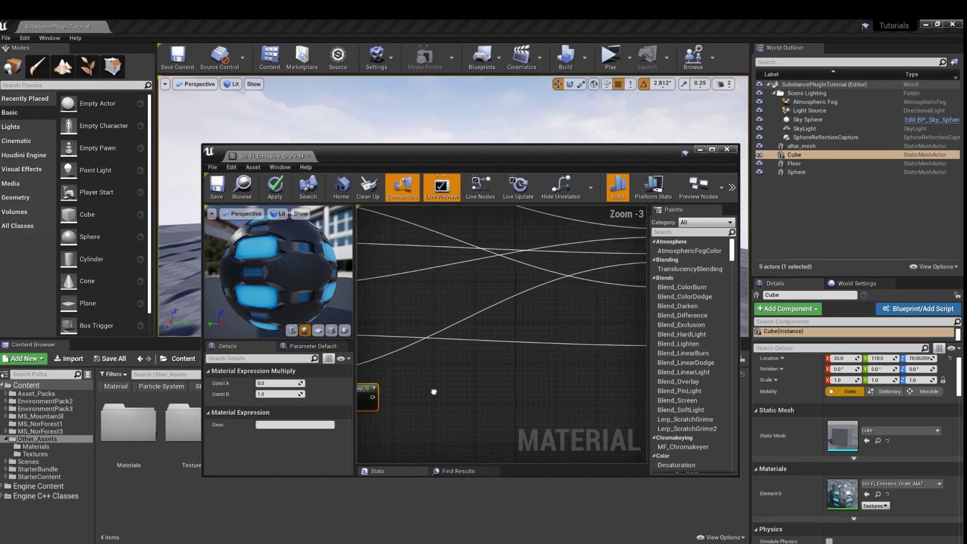
pyautogui.moveTo(433, 393)
pyautogui.mouseDown(button='right')
pyautogui.moveTo(389, 402)
pyautogui.moveTo(425, 395)
pyautogui.mouseUp(button='right')
pyautogui.scroll(-1, 388, 402)
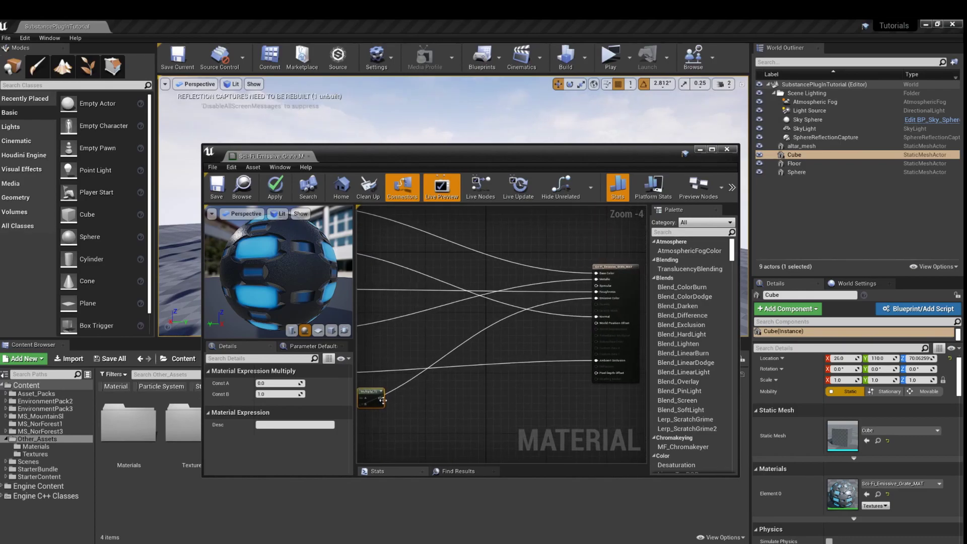
pyautogui.moveTo(381, 398); pyautogui.dragTo(625, 314)
pyautogui.click(548, 314)
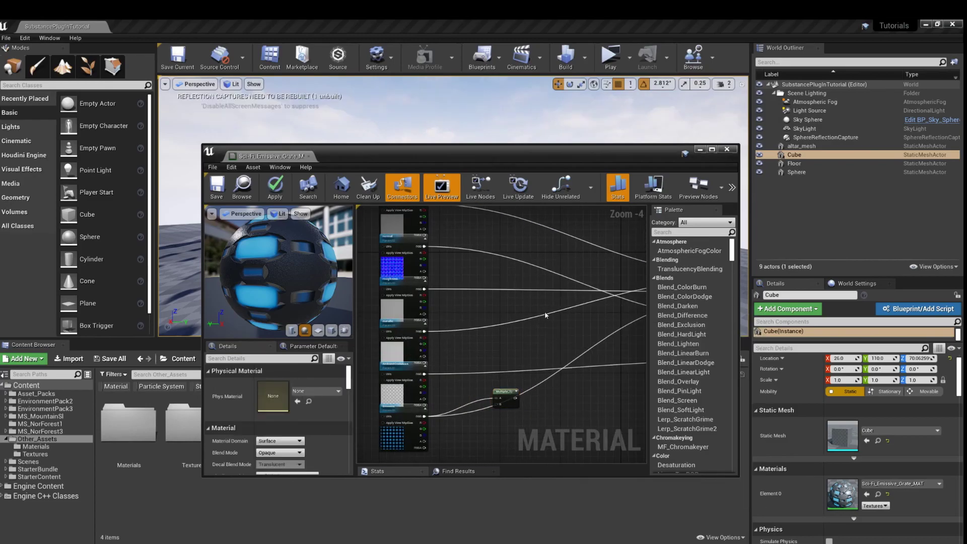
# Maximize the editor and connect the Multiply output to Emissive Color.
pyautogui.click(712, 149)
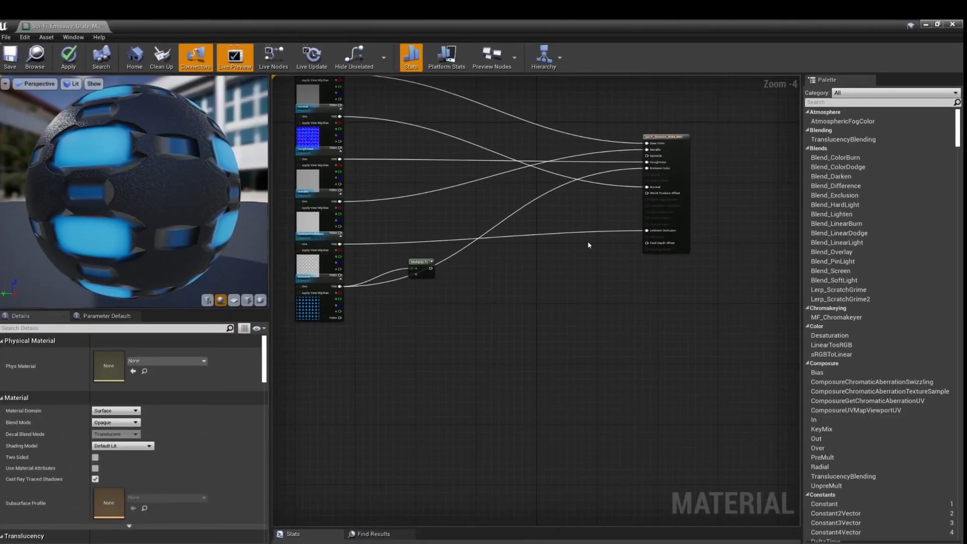
pyautogui.moveTo(579, 302); pyautogui.dragTo(580, 364, button='right')
pyautogui.scroll(1, 581, 364)
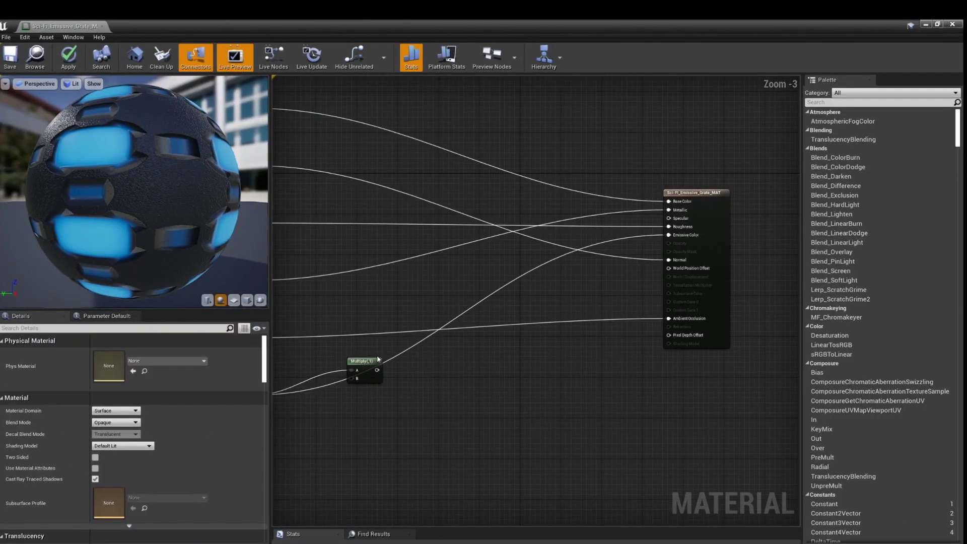
pyautogui.moveTo(376, 371); pyautogui.dragTo(668, 235)
pyautogui.moveTo(477, 429)
pyautogui.mouseDown(button='right')
pyautogui.moveTo(611, 411)
pyautogui.moveTo(620, 395)
pyautogui.moveTo(470, 425)
pyautogui.mouseUp(button='right')
pyautogui.moveTo(556, 397); pyautogui.dragTo(645, 393, button='right')
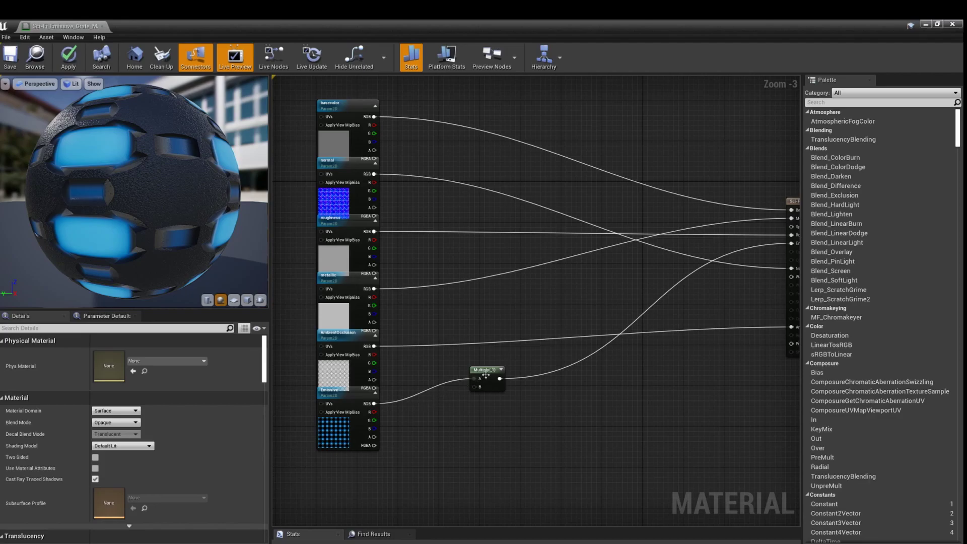
# Set the Multiply node's Const B to 0 and save the grate material.
pyautogui.click(485, 375)
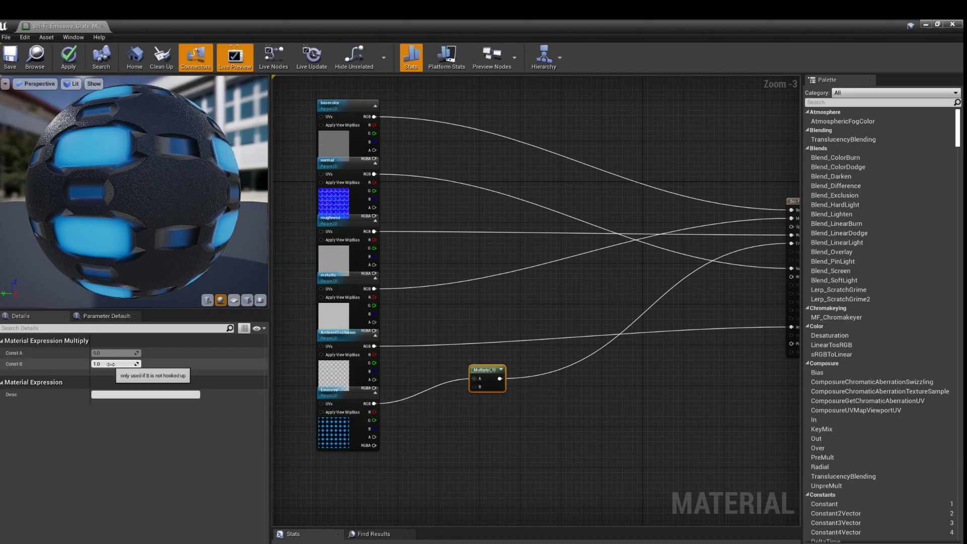
pyautogui.click(111, 365)
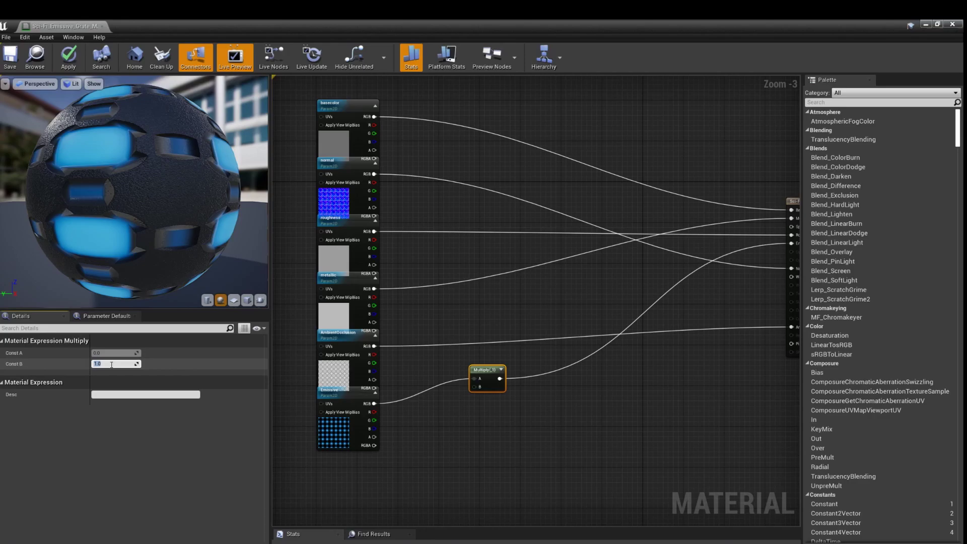
pyautogui.write('0')
pyautogui.press('Return')
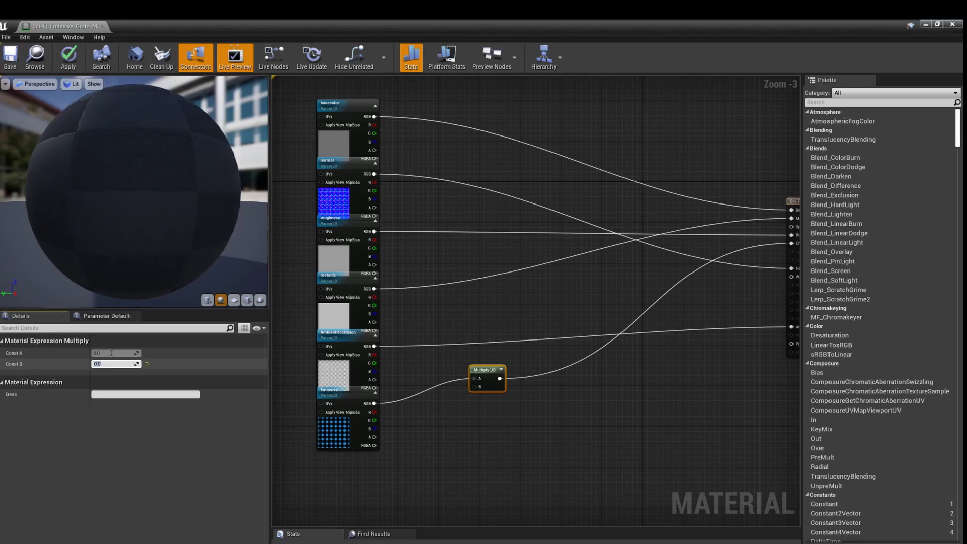
pyautogui.click(9, 53)
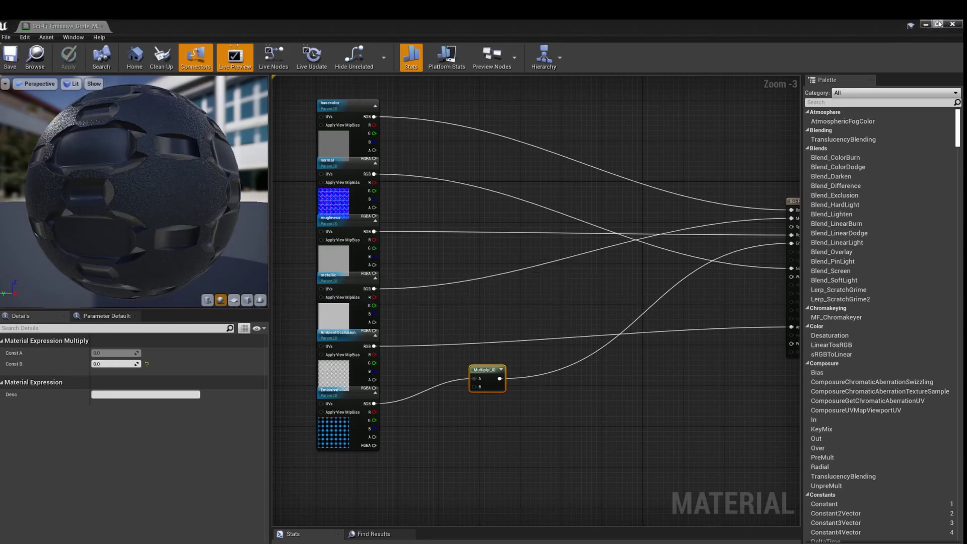
pyautogui.click(939, 25)
# Move the editor aside to show the cube, then set Const B to 2 and save.
pyautogui.moveTo(552, 149); pyautogui.dragTo(428, 326)
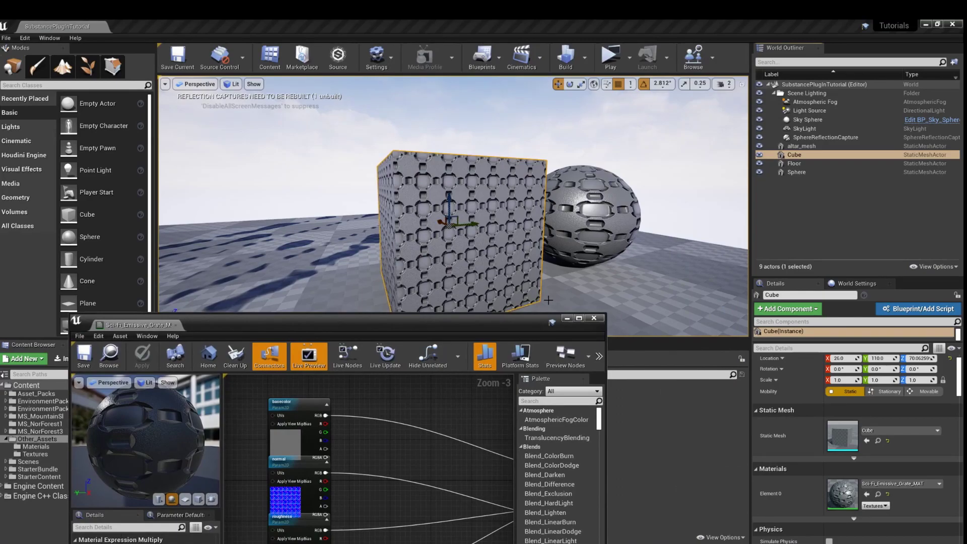
pyautogui.moveTo(522, 324); pyautogui.dragTo(582, 254)
pyautogui.scroll(-1, 457, 383)
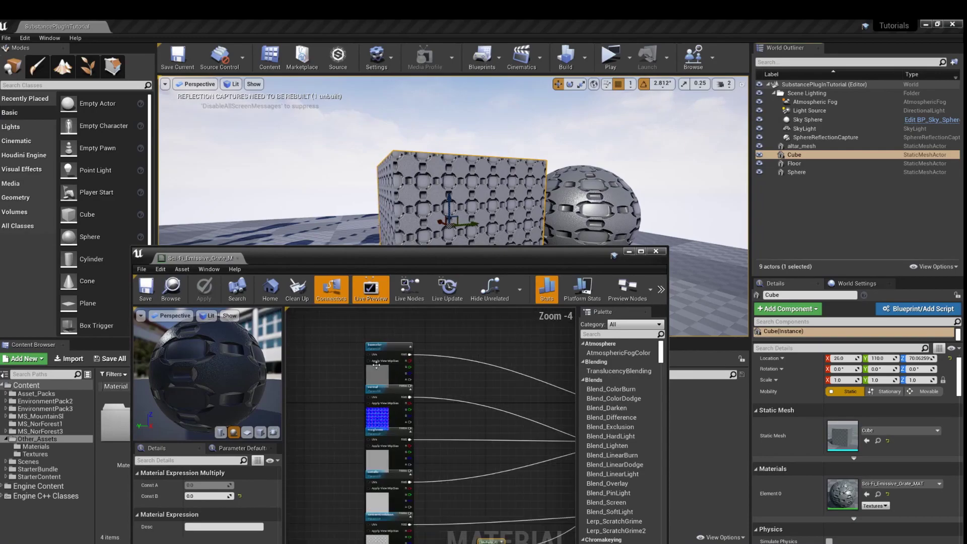
pyautogui.scroll(-1, 460, 383)
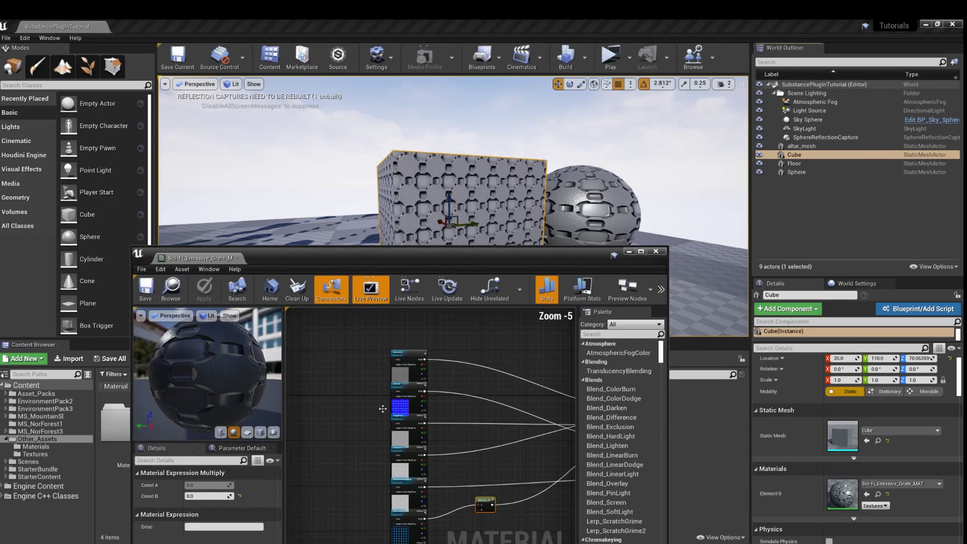
pyautogui.click(204, 497)
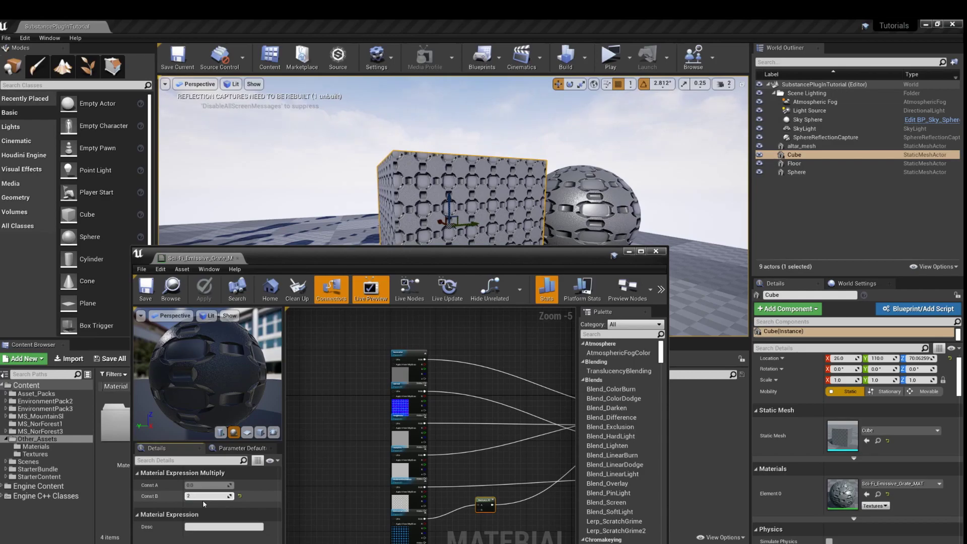
pyautogui.press('Return')
pyautogui.click(141, 296)
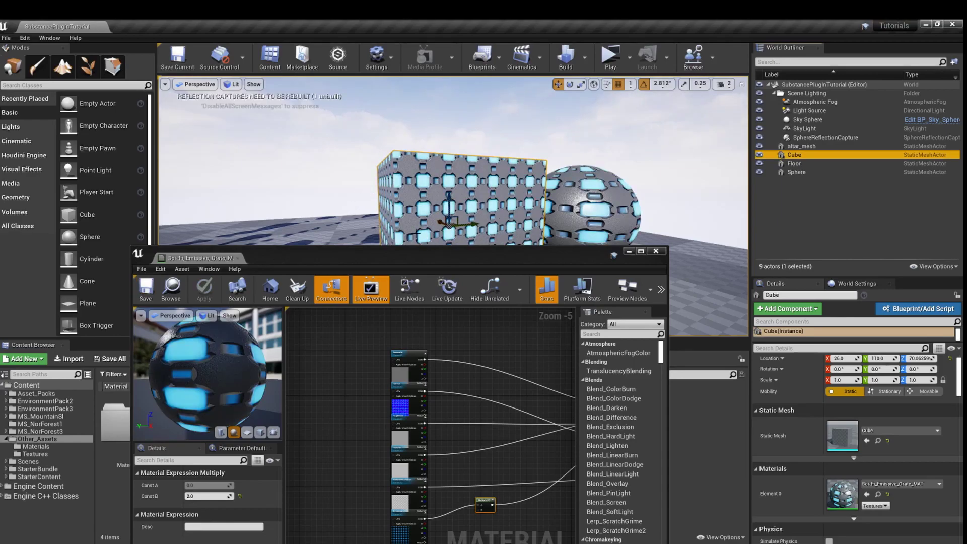
# Raise Const B to 5 and save the material again.
pyautogui.click(198, 497)
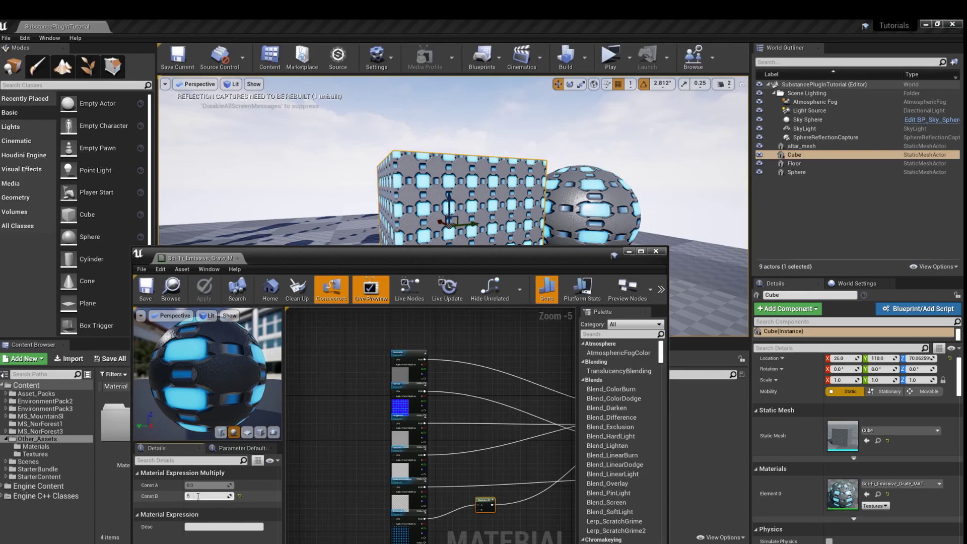
pyautogui.press('Return')
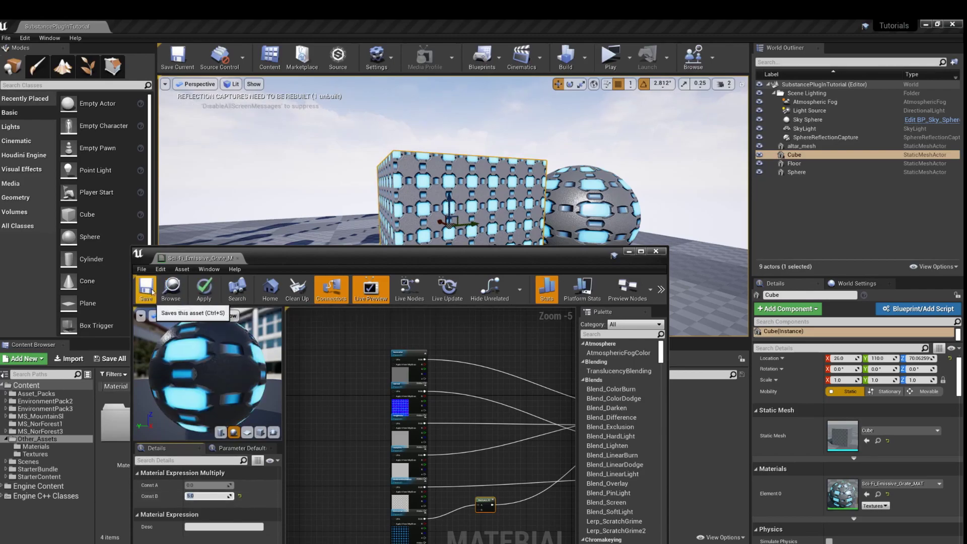
pyautogui.click(152, 293)
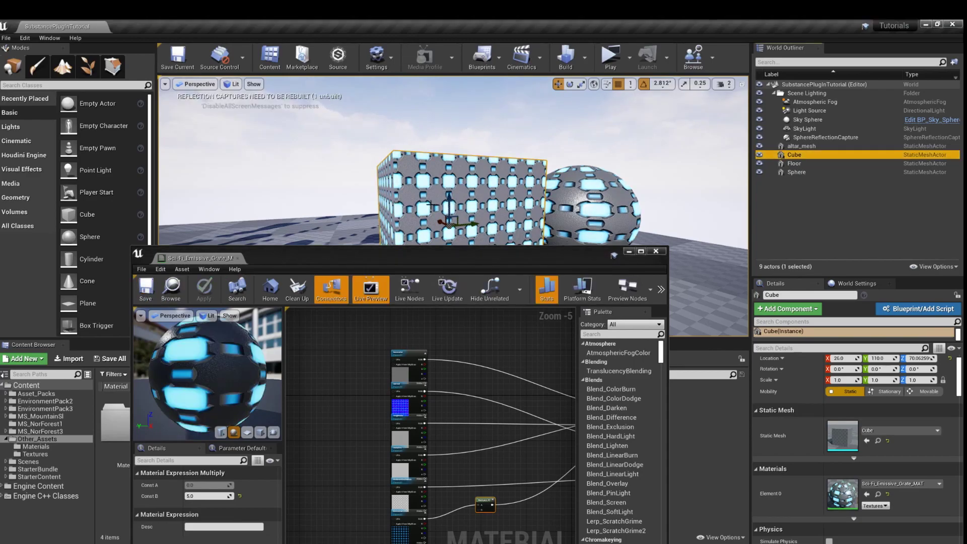
# Orbit around the glowing cube and minimize the material editor.
pyautogui.moveTo(433, 169)
pyautogui.keyDown('alt'); pyautogui.mouseDown()
pyautogui.moveTo(519, 170)
pyautogui.moveTo(525, 139)
pyautogui.moveTo(421, 168)
pyautogui.mouseUp(); pyautogui.keyUp('alt')
pyautogui.keyDown('alt'); pyautogui.moveTo(704, 94); pyautogui.dragTo(704, 120); pyautogui.keyUp('alt')
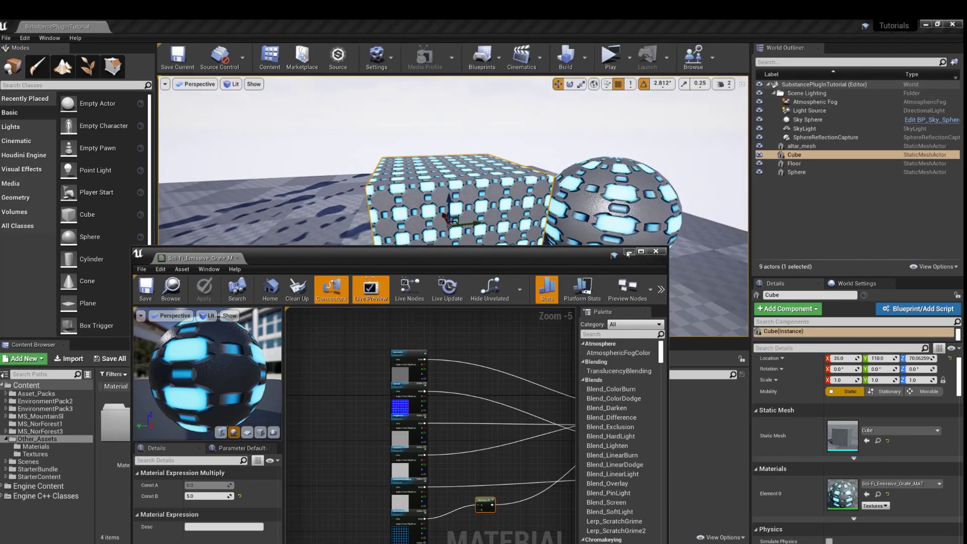
pyautogui.click(629, 251)
# Hide Scene Lighting to see the glow in darkness, restore it, and fly toward the altar.
pyautogui.click(760, 85)
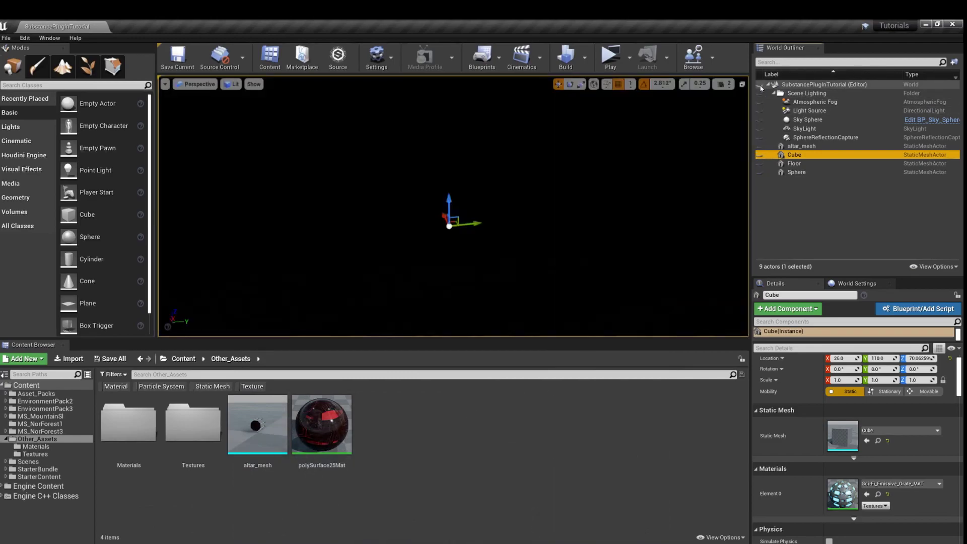
pyautogui.click(760, 85)
pyautogui.click(760, 94)
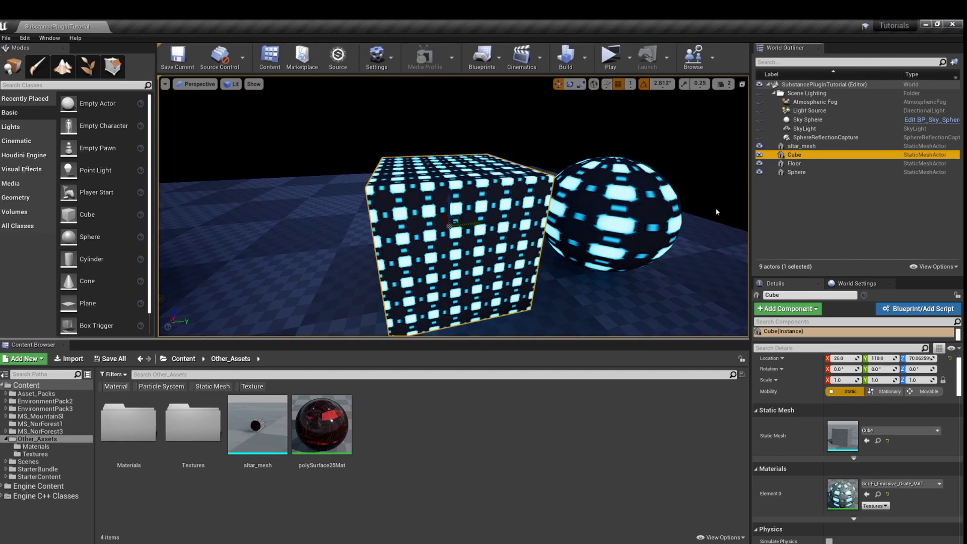
pyautogui.scroll(-5, 717, 211)
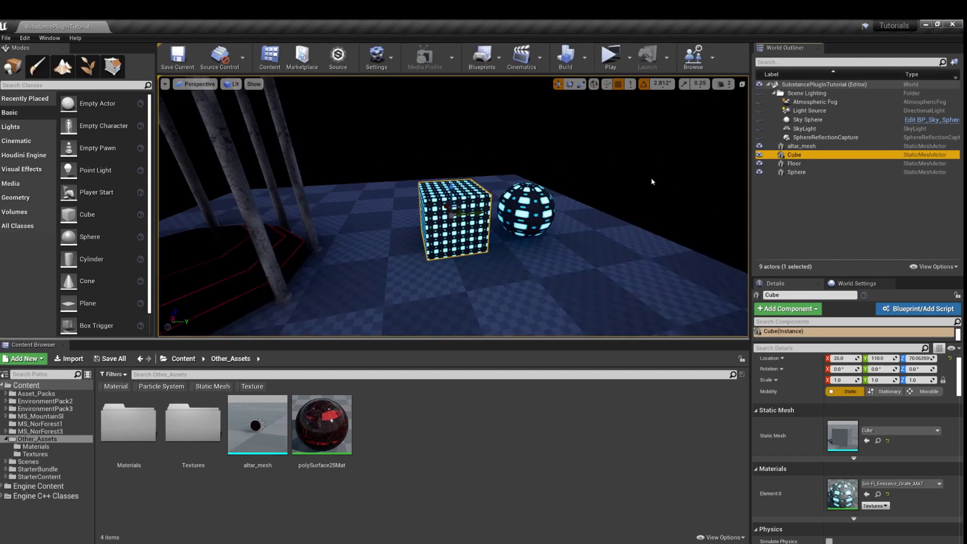
pyautogui.click(760, 94)
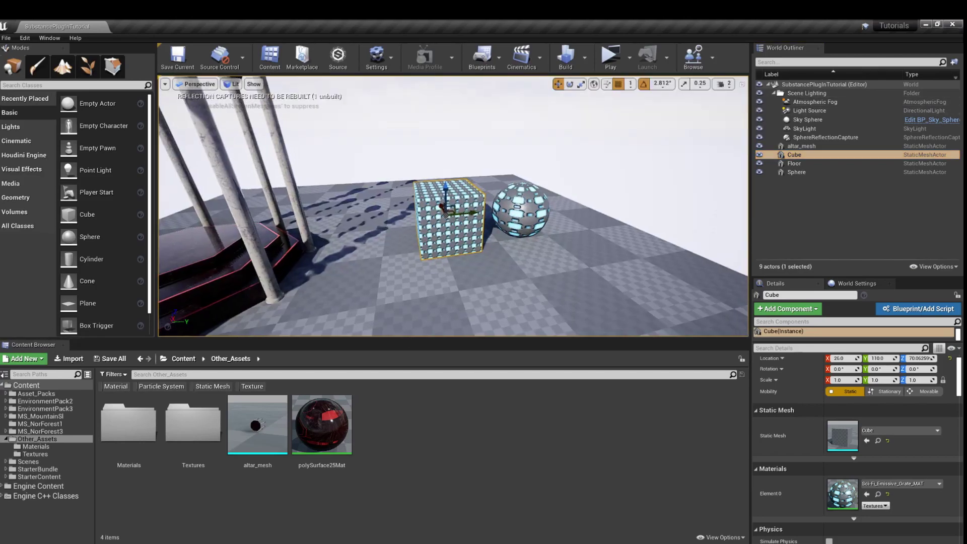
pyautogui.moveTo(453, 207); pyautogui.dragTo(401, 226, button='right')
# Select altar_mesh, focus on it with F, and orbit to look down onto the altar.
pyautogui.click(360, 207)
pyautogui.press('f')
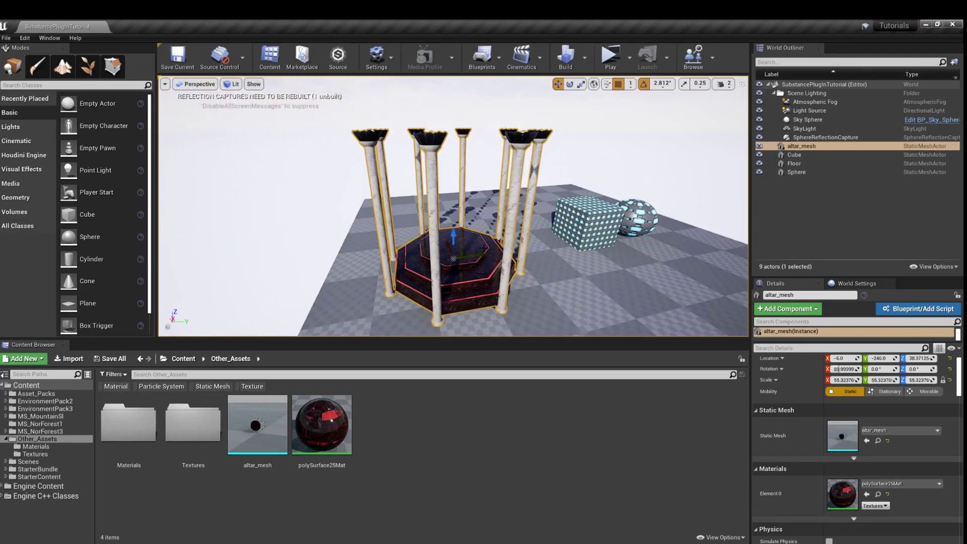
pyautogui.moveTo(481, 252)
pyautogui.keyDown('alt'); pyautogui.mouseDown()
pyautogui.moveTo(450, 256)
pyautogui.moveTo(482, 252)
pyautogui.mouseUp(); pyautogui.keyUp('alt')
pyautogui.hotkey('ctrl', 'z')
pyautogui.keyDown('alt'); pyautogui.moveTo(552, 294); pyautogui.dragTo(543, 335); pyautogui.keyUp('alt')
pyautogui.scroll(5, 470, 245)
pyautogui.scroll(3, 469, 243)
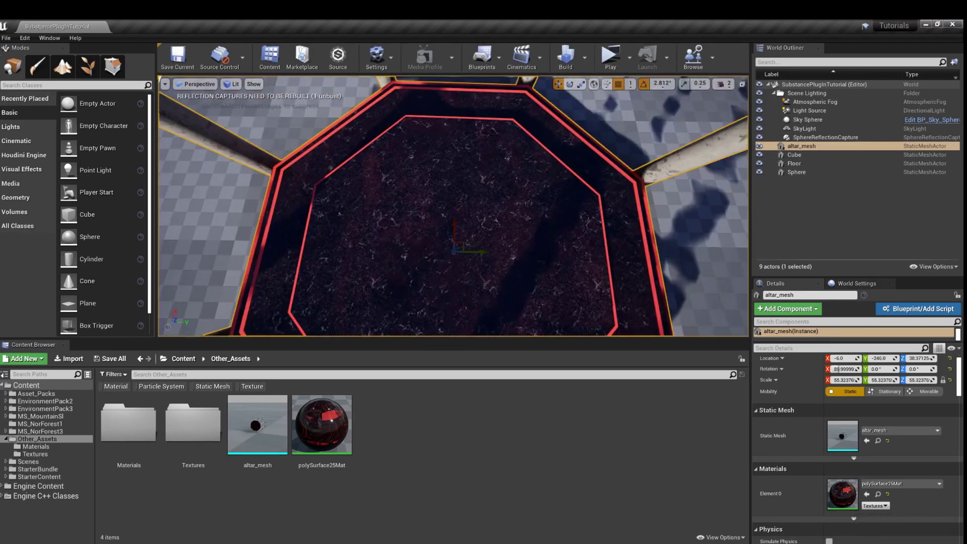
pyautogui.scroll(-1, 470, 244)
pyautogui.scroll(1, 470, 244)
pyautogui.scroll(-1, 470, 244)
pyautogui.keyDown('alt'); pyautogui.moveTo(469, 244); pyautogui.dragTo(470, 194); pyautogui.keyUp('alt')
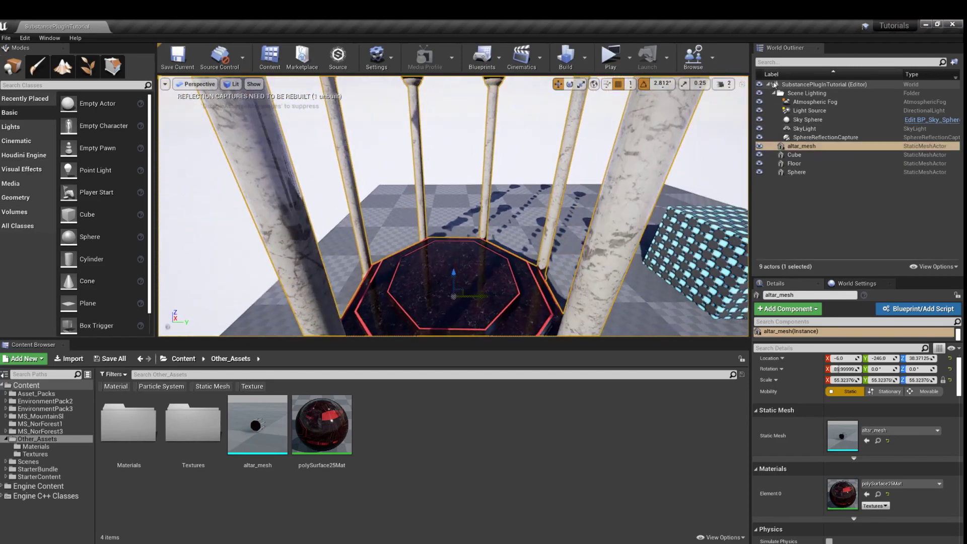
# Toggle Scene Lighting off, on, and off again to view the altar in the dark.
pyautogui.click(760, 95)
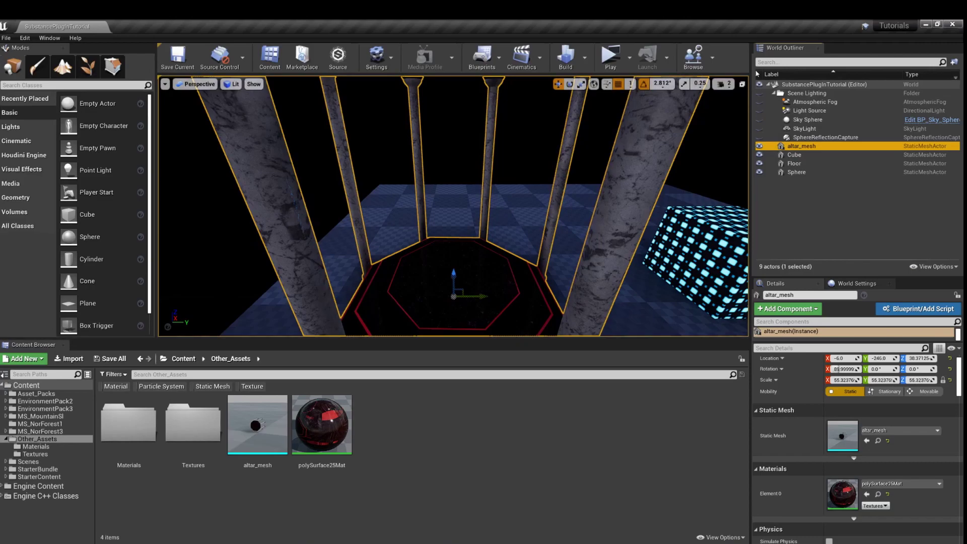
pyautogui.click(760, 94)
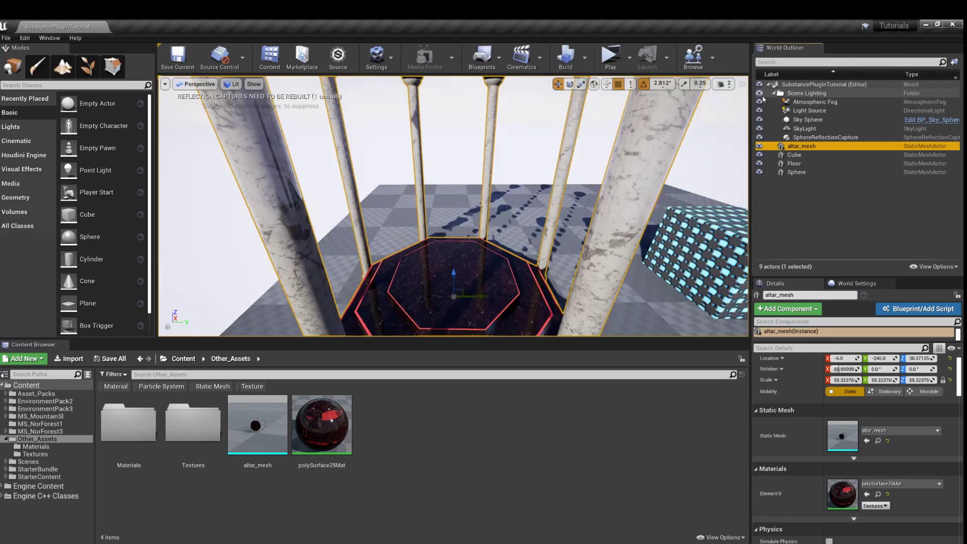
pyautogui.click(760, 93)
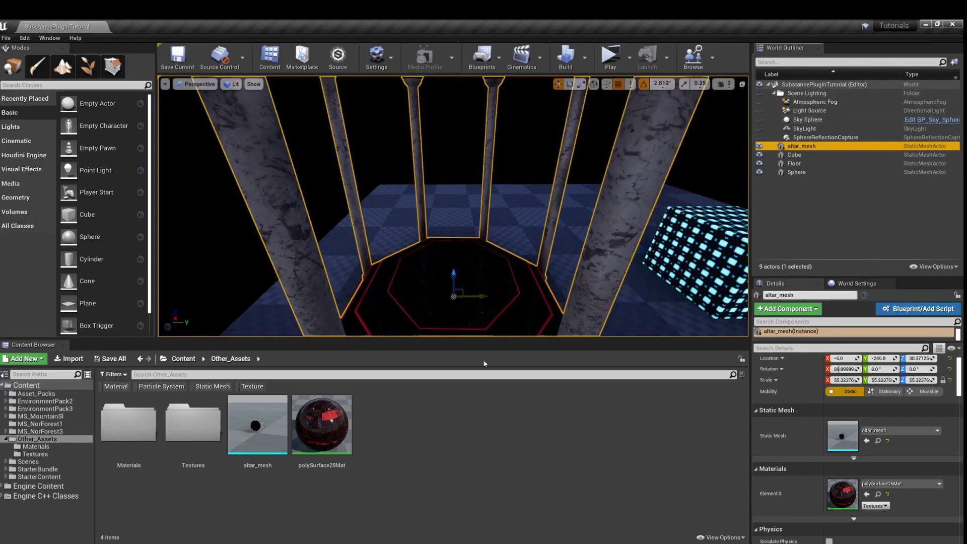
# Open polySurface25Mat, reposition its editor window, and pan the graph to its Texture Sample nodes.
pyautogui.doubleClick(322, 432)
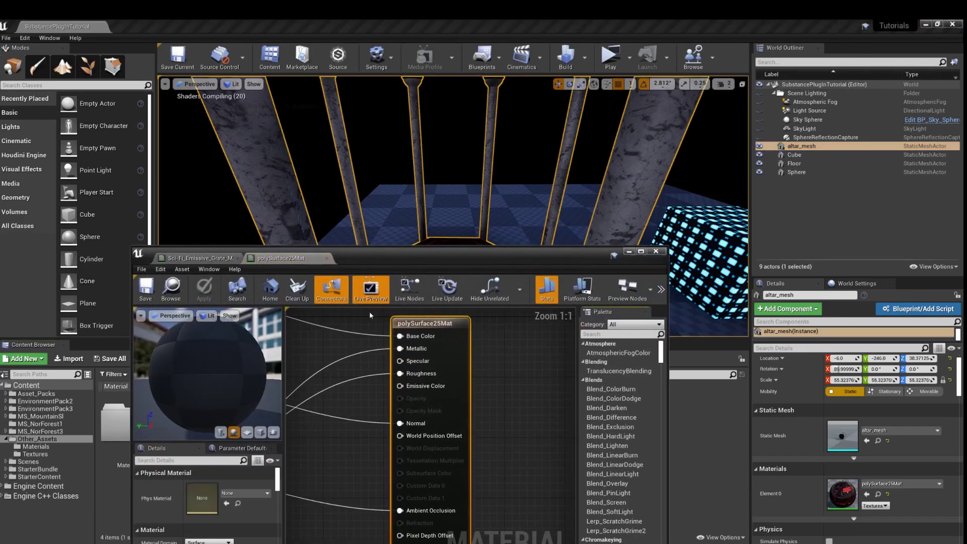
pyautogui.moveTo(381, 254); pyautogui.dragTo(625, 196)
pyautogui.scroll(-2, 595, 429)
pyautogui.moveTo(588, 399); pyautogui.dragTo(721, 391, button='right')
pyautogui.scroll(-2, 721, 391)
pyautogui.scroll(1, 675, 351)
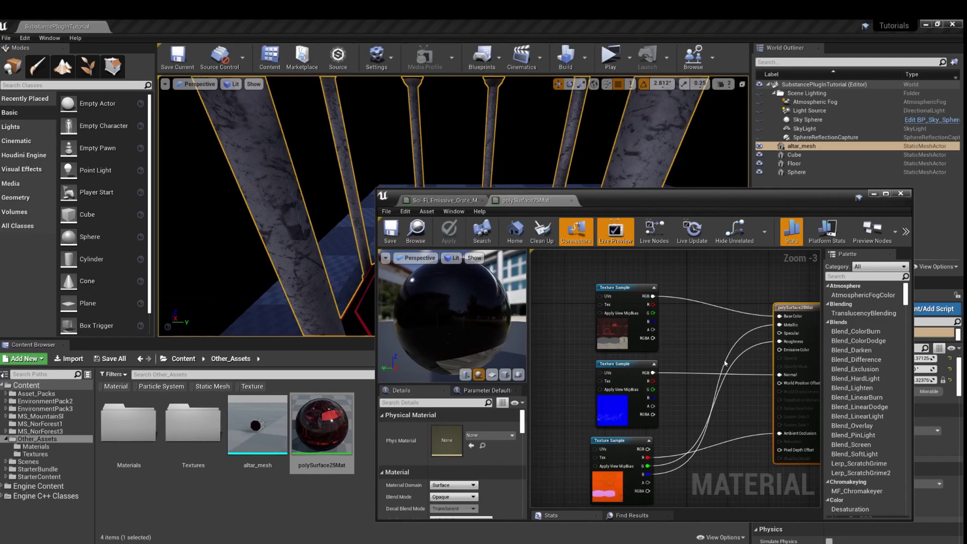
pyautogui.moveTo(724, 372); pyautogui.dragTo(674, 327, button='right')
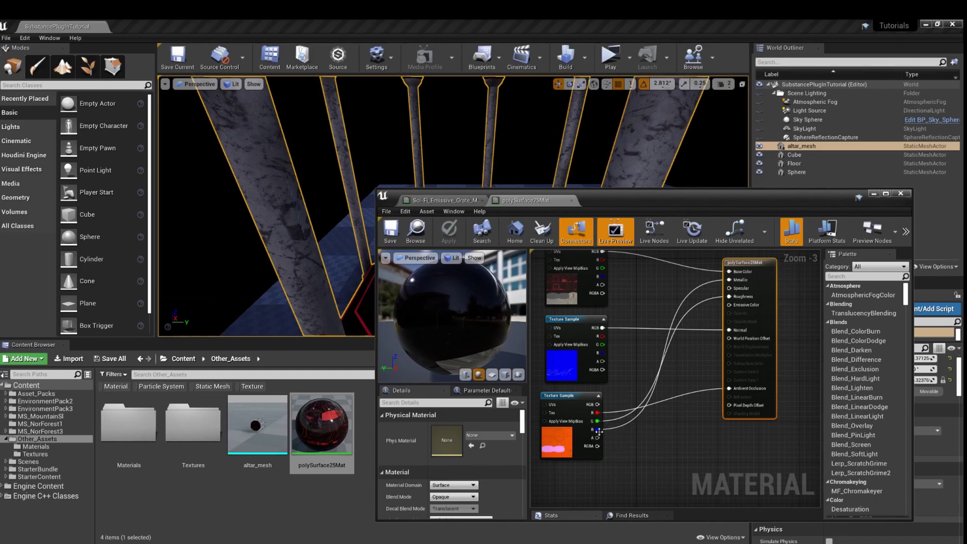
pyautogui.moveTo(623, 442); pyautogui.dragTo(630, 421, button='right')
# Add the altar_mesh_02 Emissive texture to polySurface25Mat, wire it to Emissive Color, and save.
pyautogui.doubleClick(193, 423)
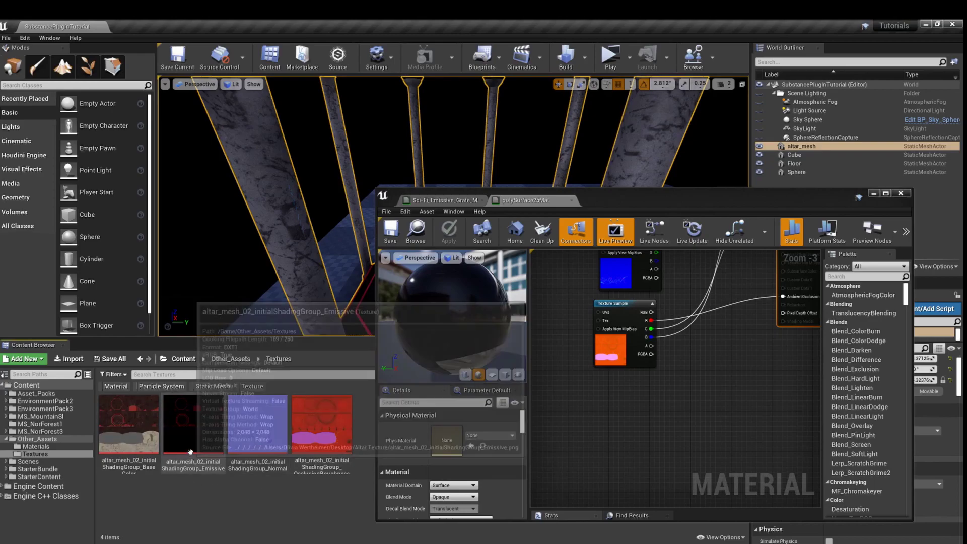
pyautogui.moveTo(223, 414)
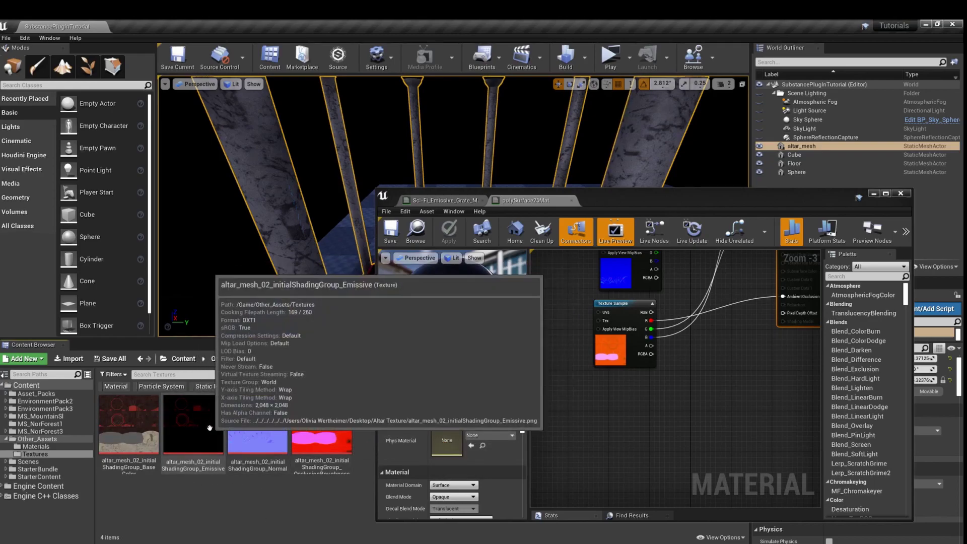
pyautogui.moveTo(222, 414); pyautogui.dragTo(636, 407)
pyautogui.moveTo(765, 352); pyautogui.dragTo(740, 367, button='right')
pyautogui.moveTo(637, 426); pyautogui.dragTo(604, 397)
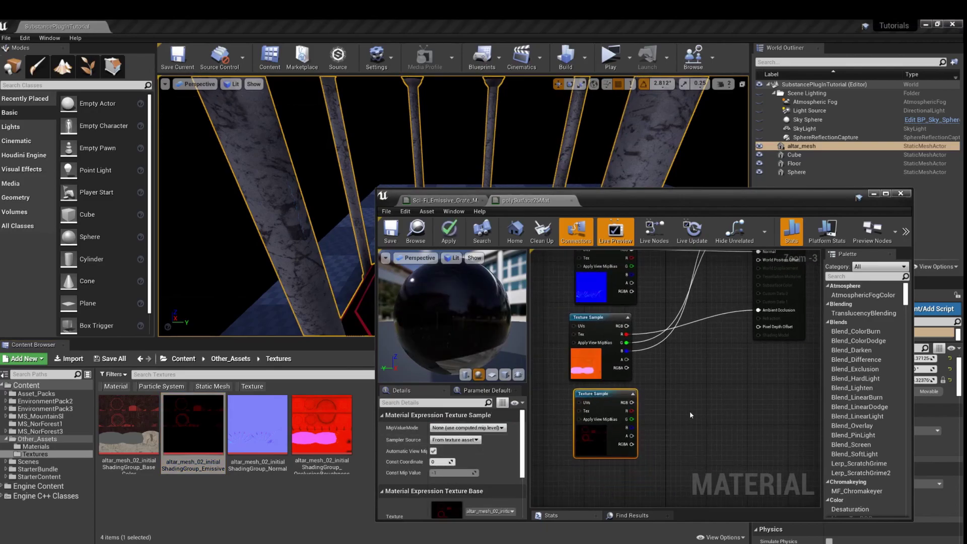
pyautogui.moveTo(696, 410); pyautogui.dragTo(669, 456, button='right')
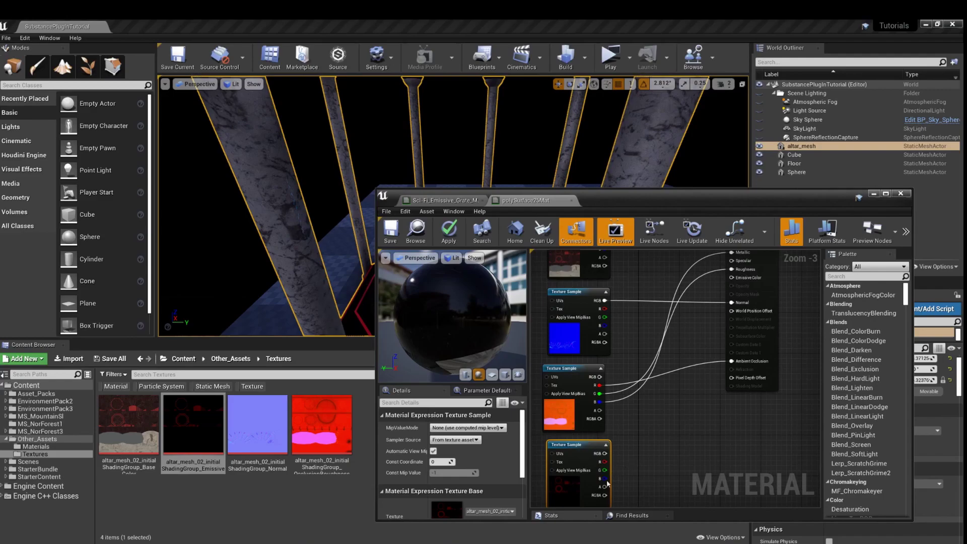
pyautogui.moveTo(605, 453); pyautogui.dragTo(731, 278)
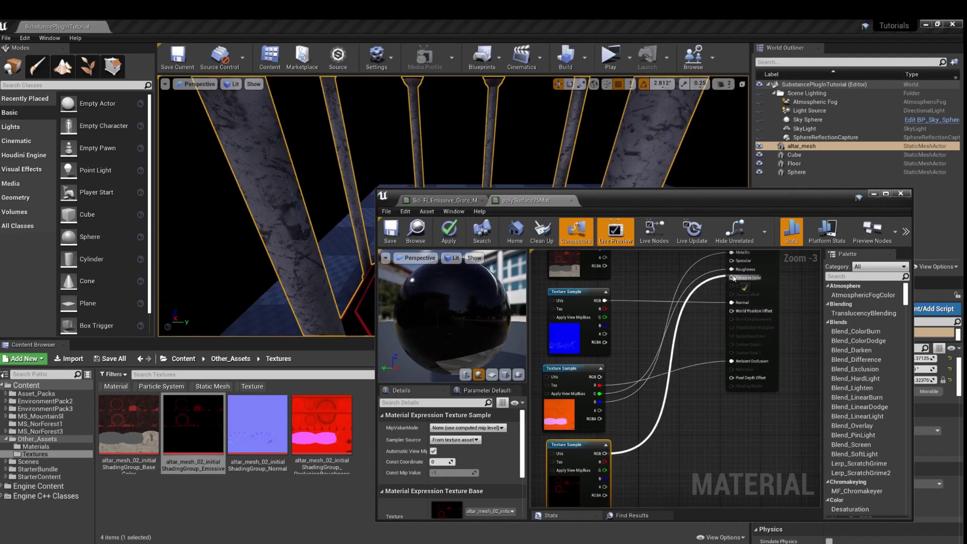
pyautogui.click(395, 230)
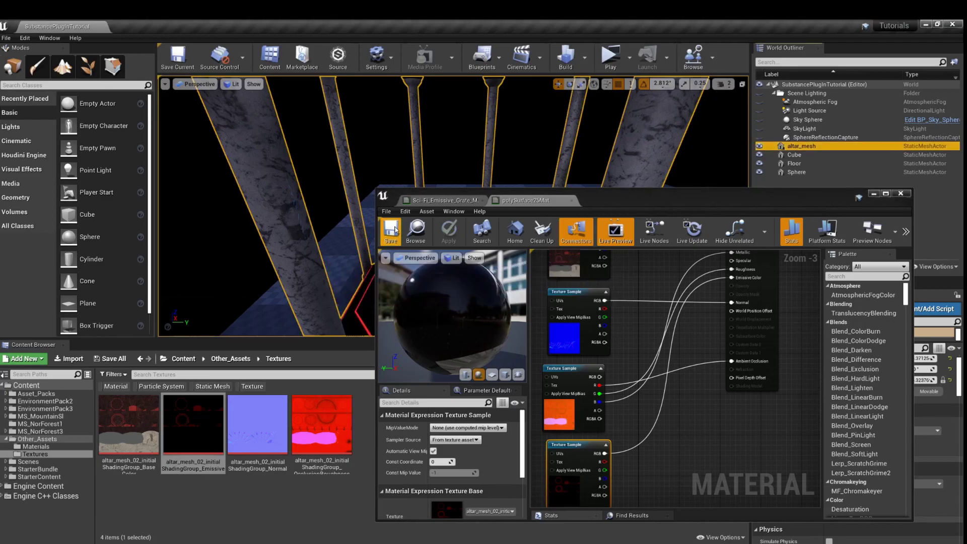
# Add a Multiply node beside the altar's emissive texture and wire the texture into it.
pyautogui.moveTo(642, 198); pyautogui.dragTo(528, 359)
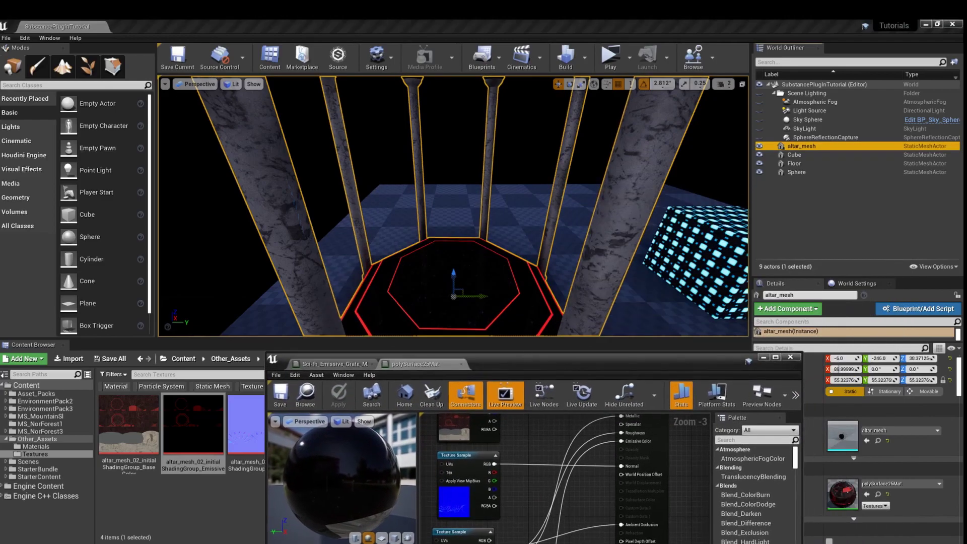
pyautogui.moveTo(596, 364); pyautogui.dragTo(598, 220)
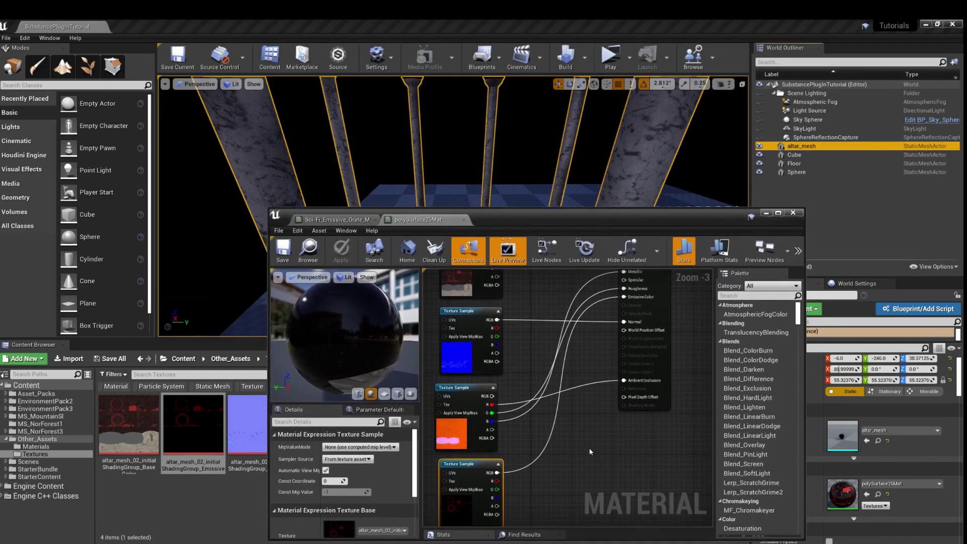
pyautogui.rightClick(587, 450)
pyautogui.write('n')
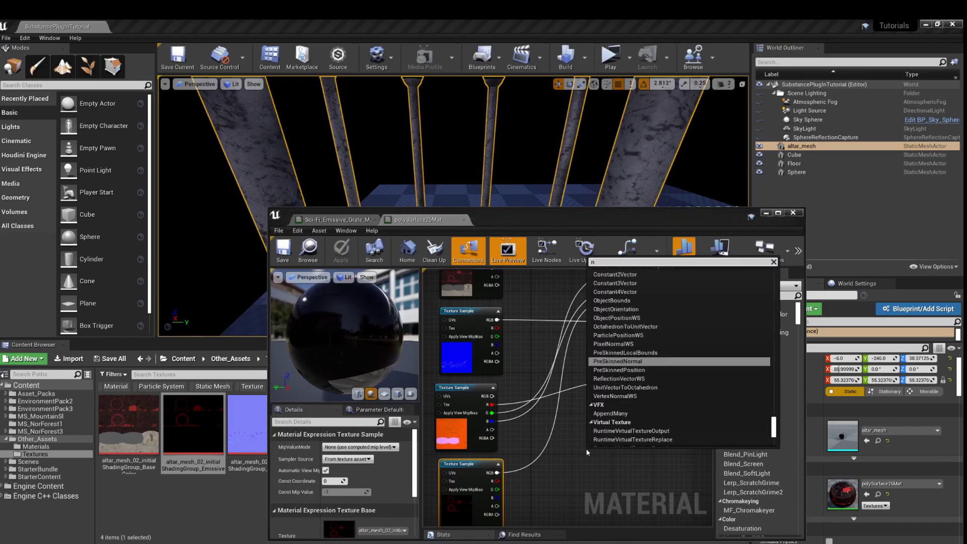
pyautogui.press('BackSpace')
pyautogui.write('mul')
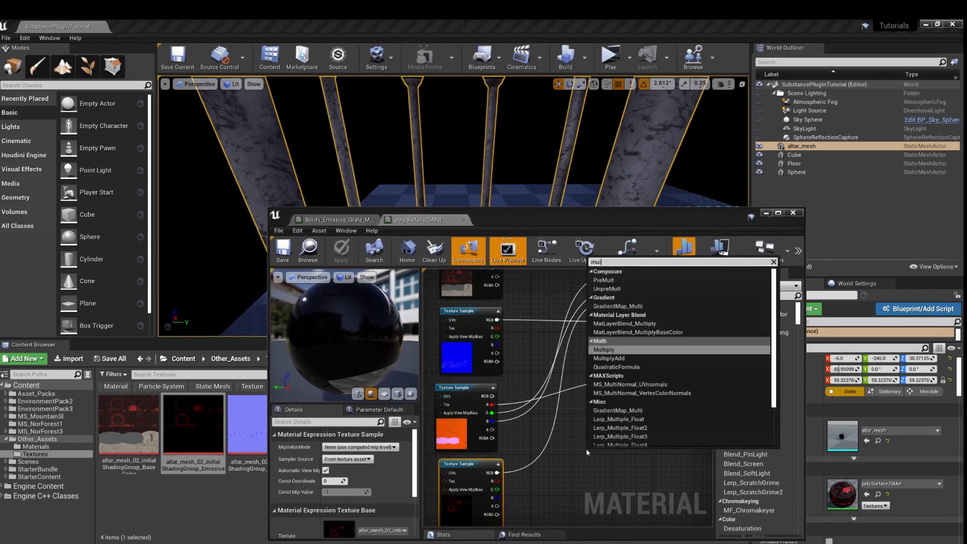
pyautogui.click(610, 350)
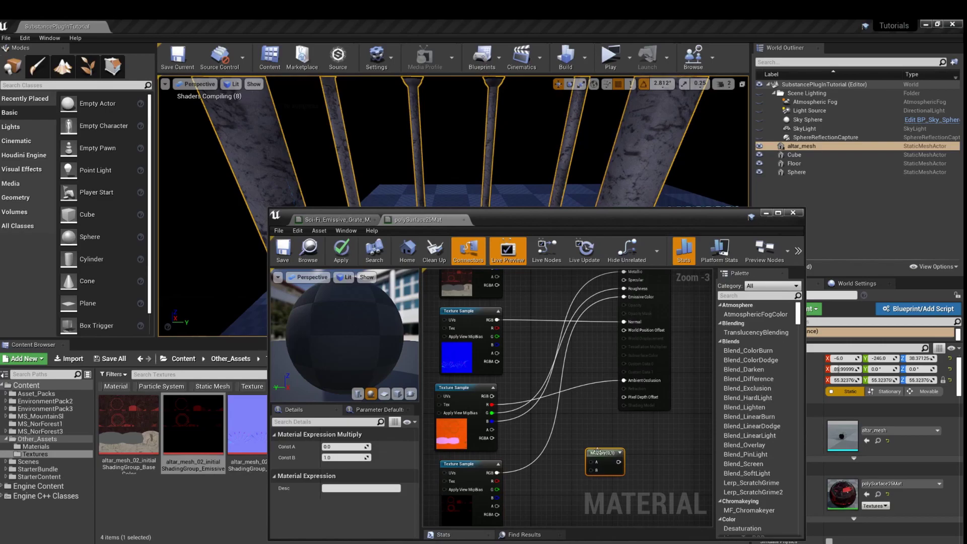
pyautogui.moveTo(599, 452); pyautogui.dragTo(564, 438)
pyautogui.moveTo(497, 472); pyautogui.dragTo(624, 297)
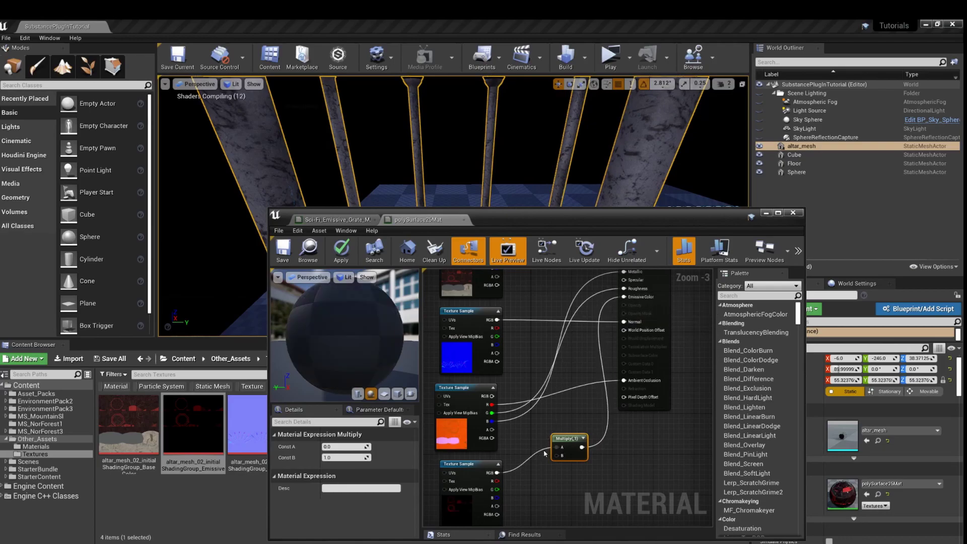
# Set the Multiply's Const B to 3.0 and save the altar material.
pyautogui.click(341, 458)
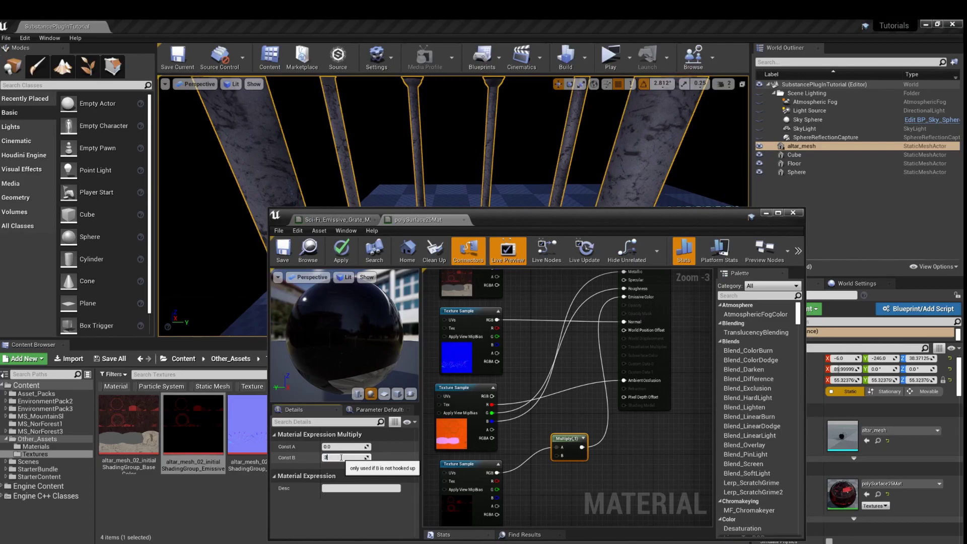
pyautogui.write('3')
pyautogui.press('Return')
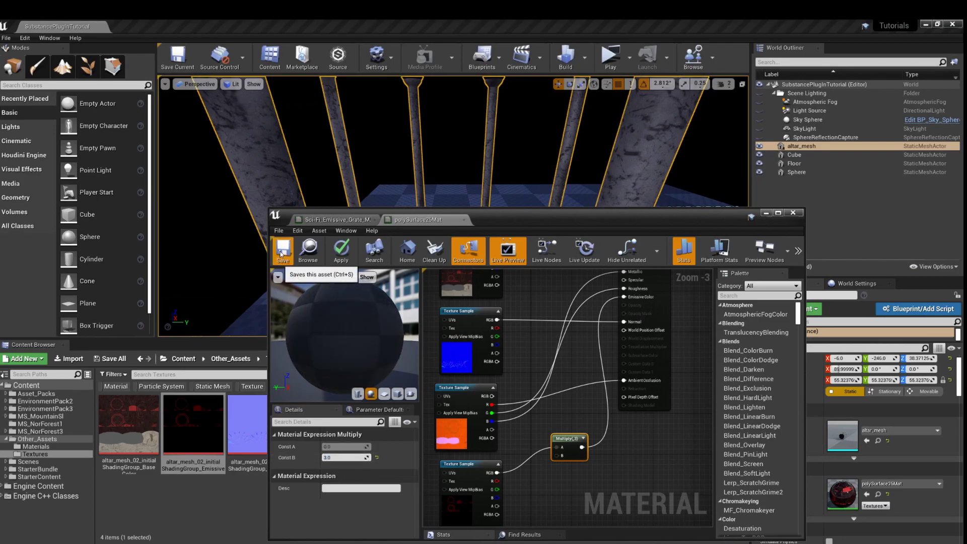
pyautogui.click(282, 252)
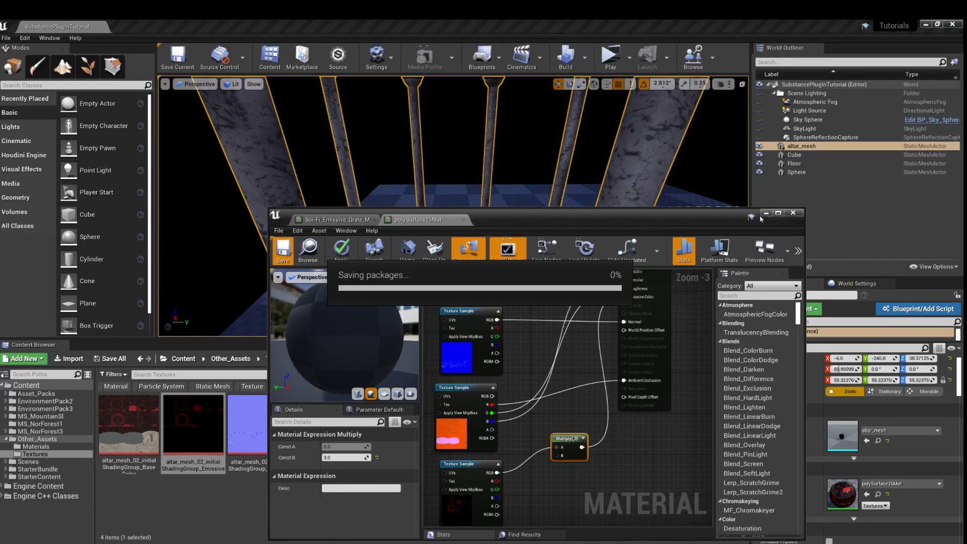
pyautogui.moveTo(686, 214); pyautogui.dragTo(669, 326)
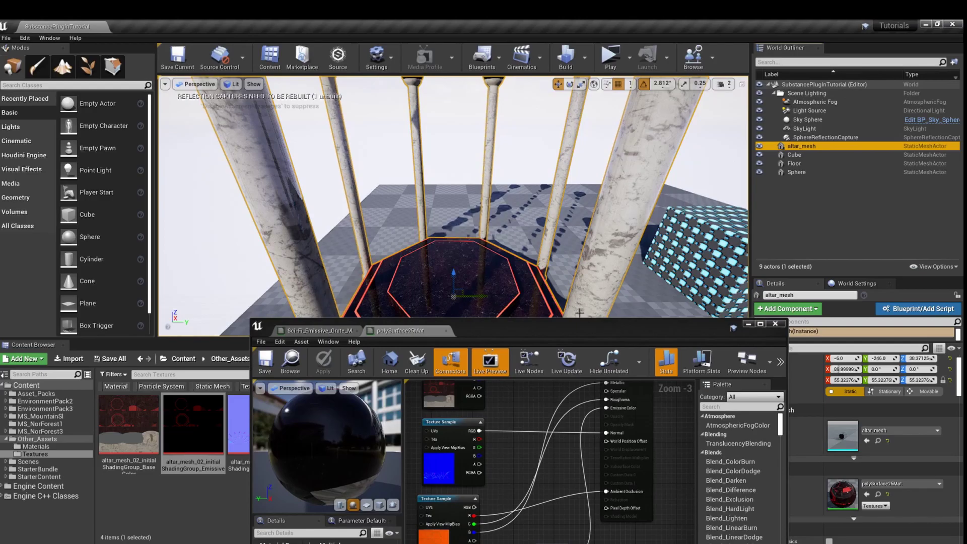
pyautogui.keyDown('alt'); pyautogui.moveTo(559, 287); pyautogui.dragTo(597, 309); pyautogui.keyUp('alt')
pyautogui.moveTo(533, 330); pyautogui.dragTo(505, 137)
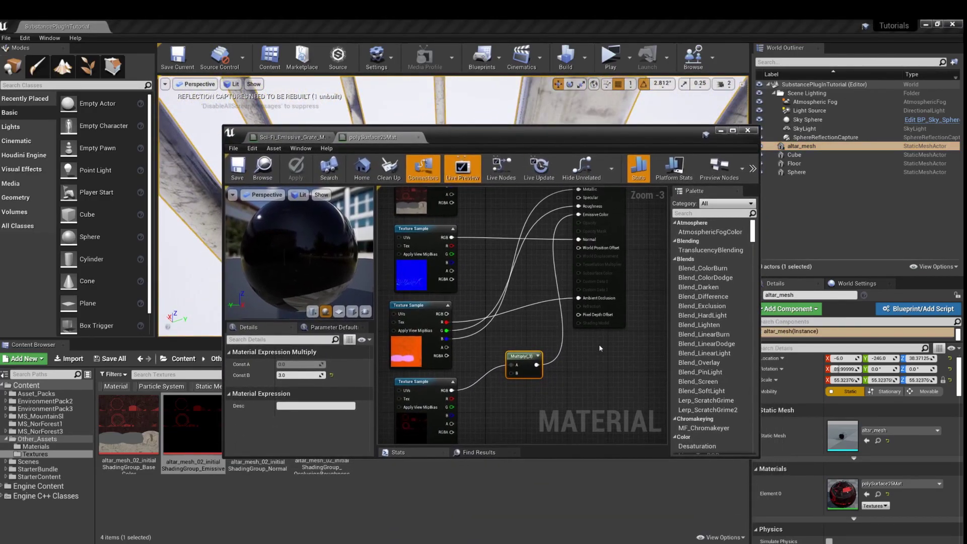
pyautogui.rightClick(596, 367)
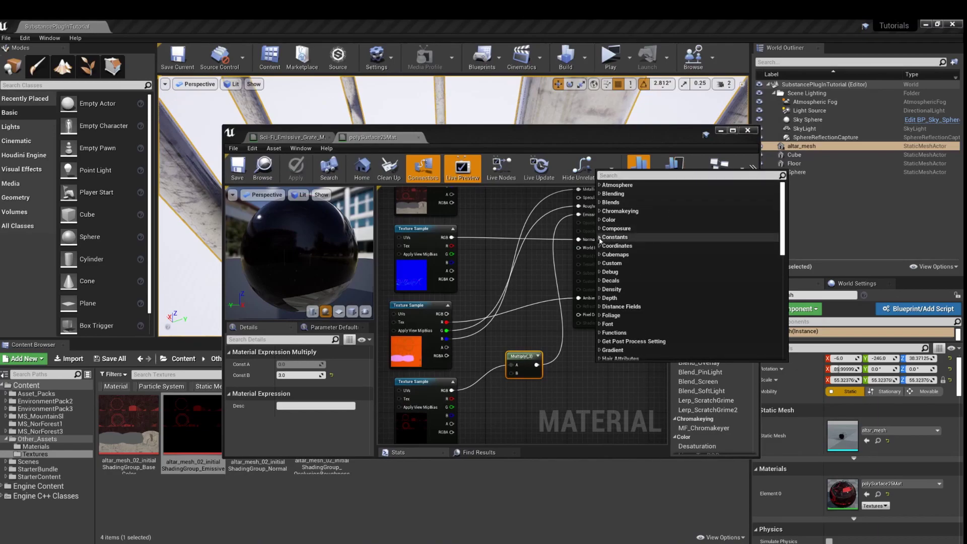
pyautogui.write('mul')
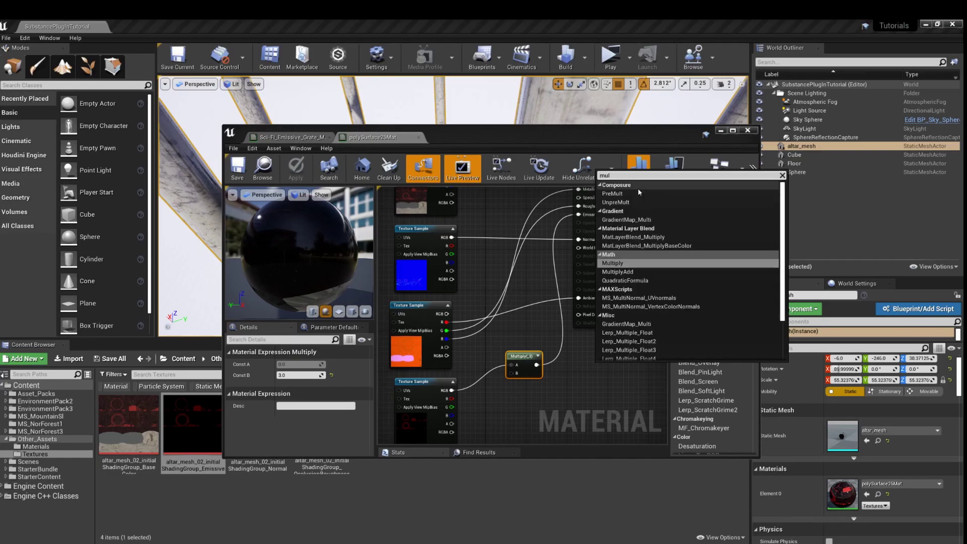
pyautogui.click(579, 426)
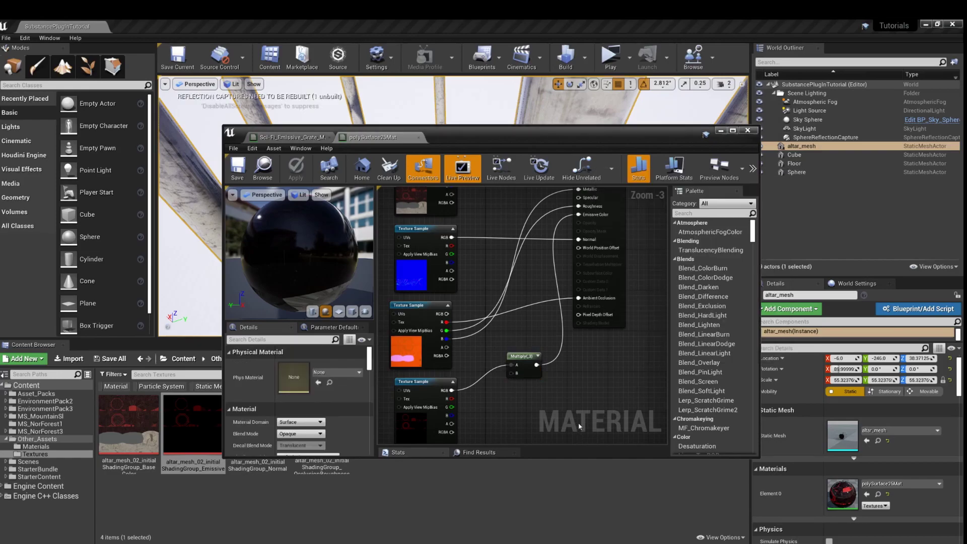